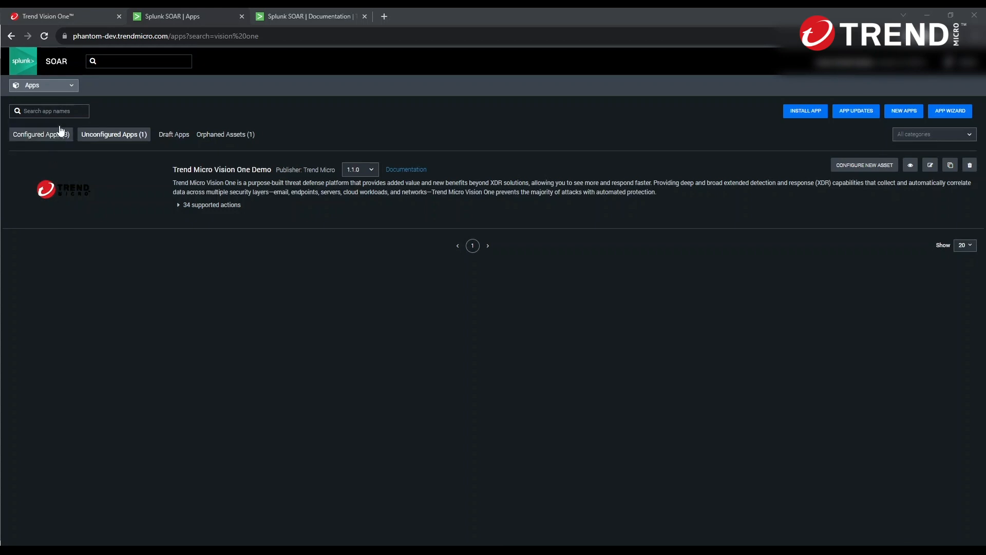
Open the unconfigured apps list and search it for "vision one"
left_click(61, 86)
left_click(44, 180)
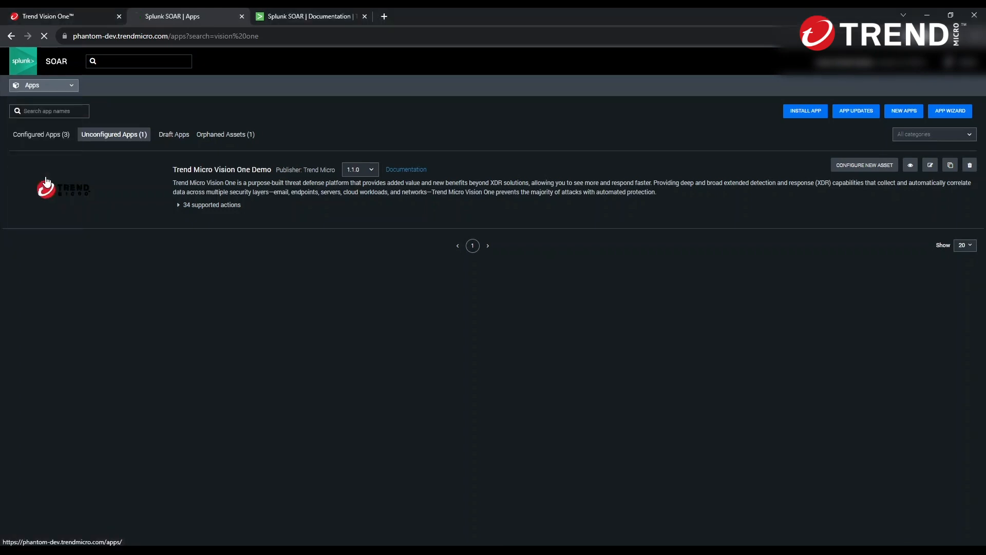
left_click(104, 137)
left_click(68, 114)
type("visiono one")
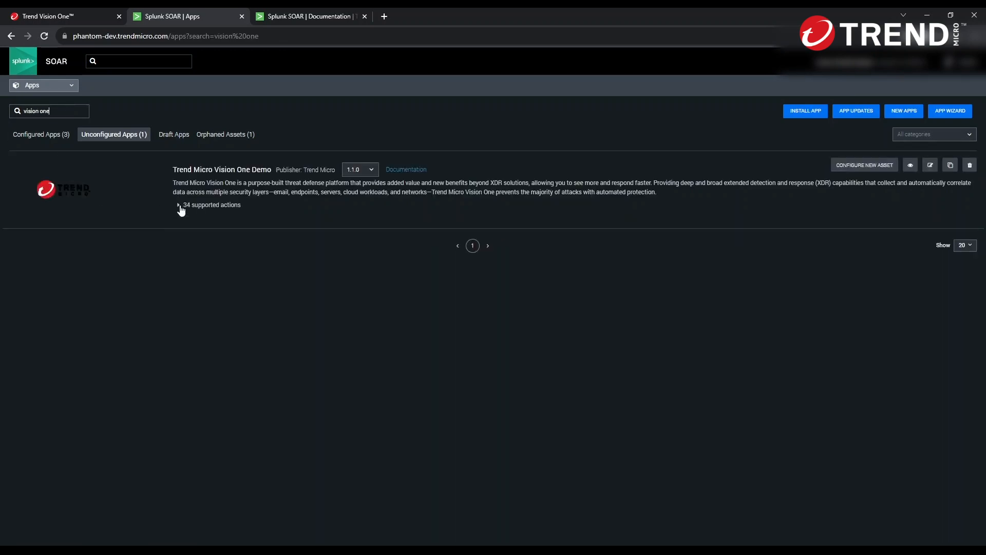
Expand the Trend Micro Vision One Demo app's supported actions, review them, and collapse the list
left_click(180, 205)
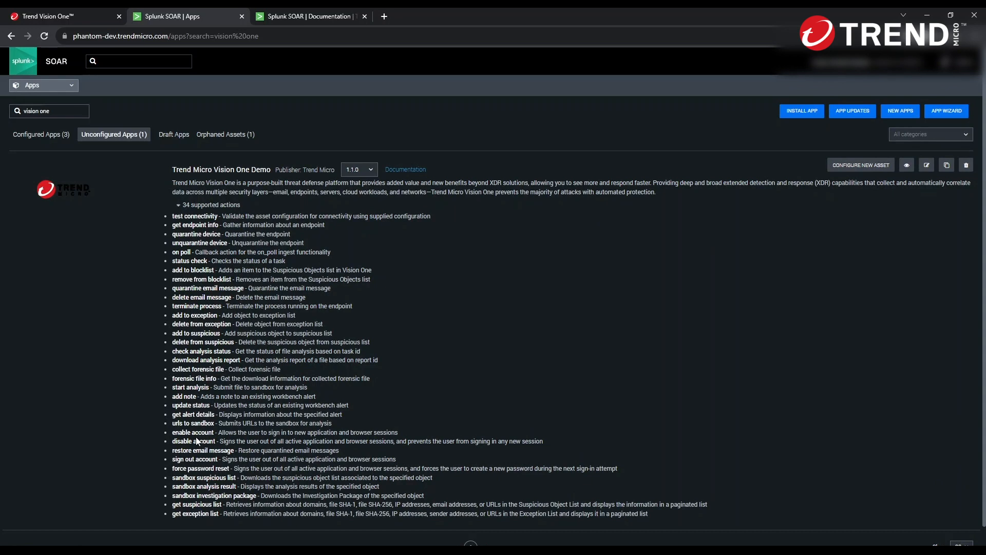
left_click_drag(173, 416, 215, 420)
left_click(174, 408)
left_click_drag(174, 408, 212, 408)
left_click(213, 410)
left_click(179, 207)
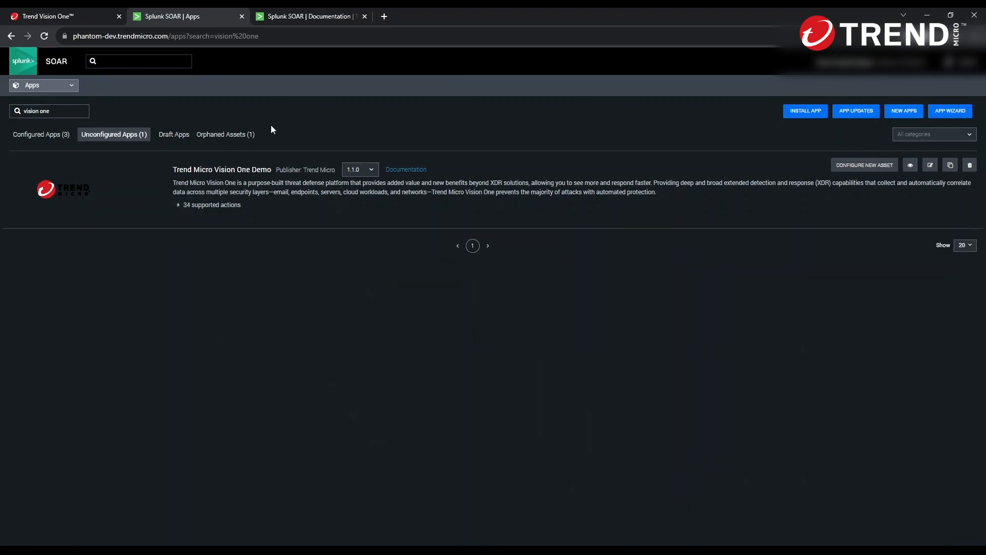
Review the Trend Micro Vision One Demo documentation on configuration parameters and commands, and return to the apps list
left_click(290, 20)
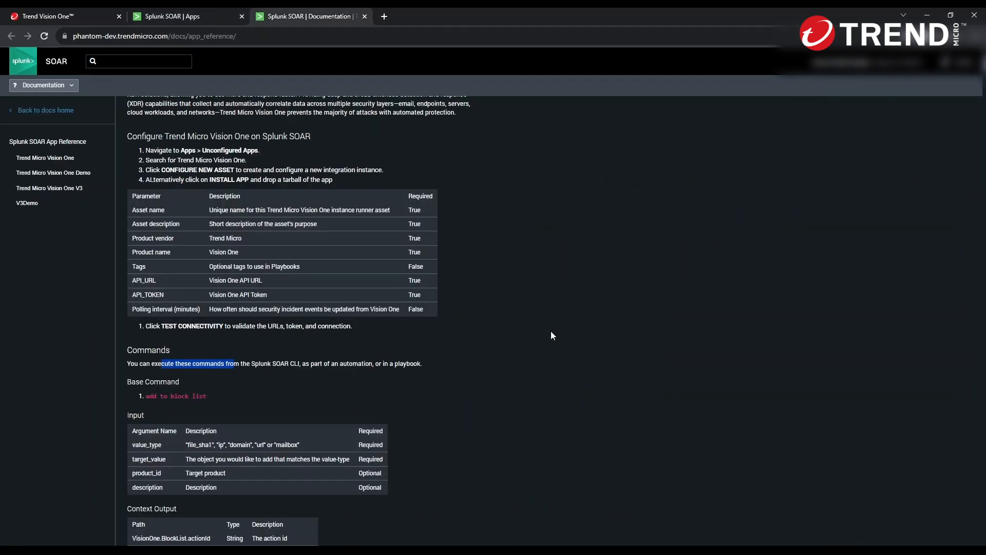
scroll(551, 334, "up", 3)
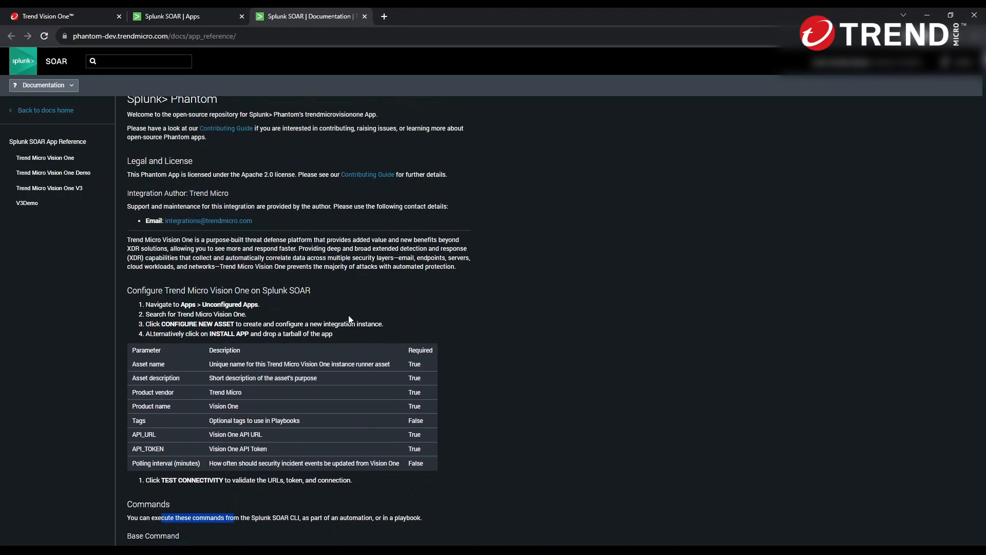
left_click_drag(132, 291, 297, 294)
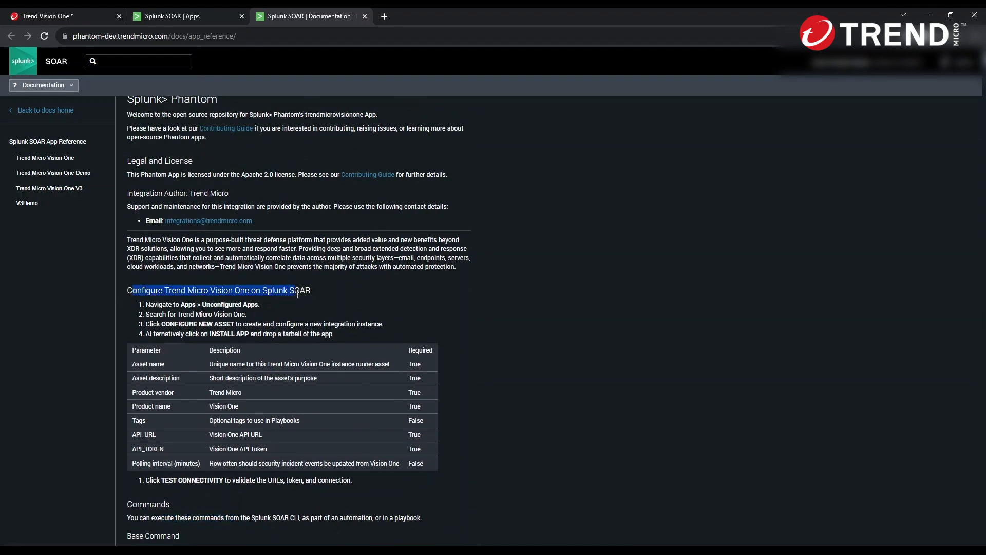
scroll(471, 293, "down", 7)
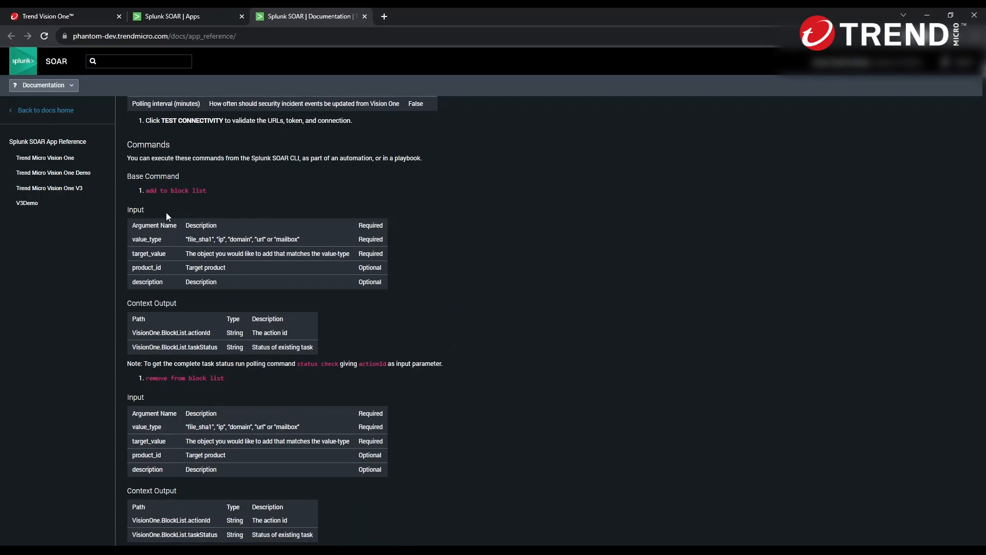
double_click(191, 226)
scroll(436, 277, "up", 4)
scroll(437, 277, "up", 5)
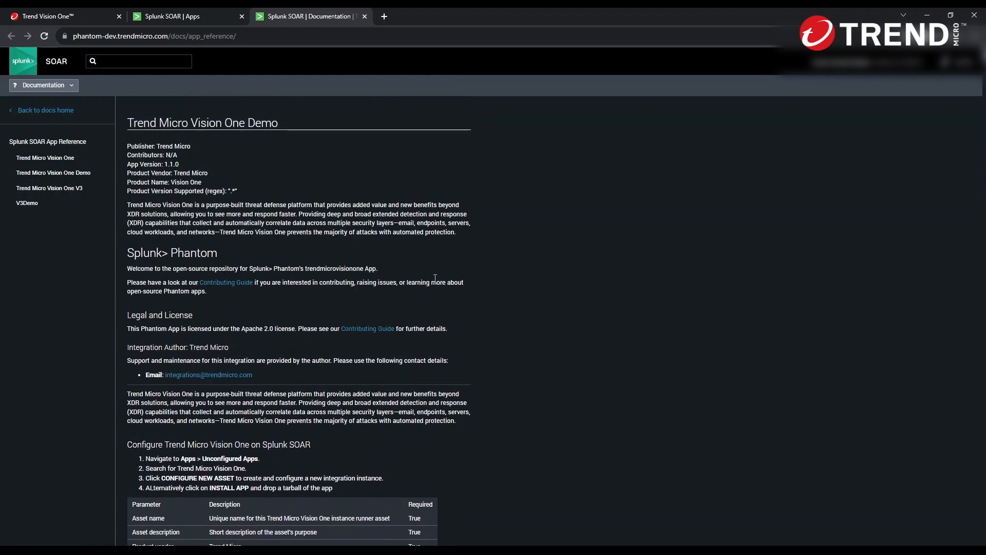
left_click(188, 15)
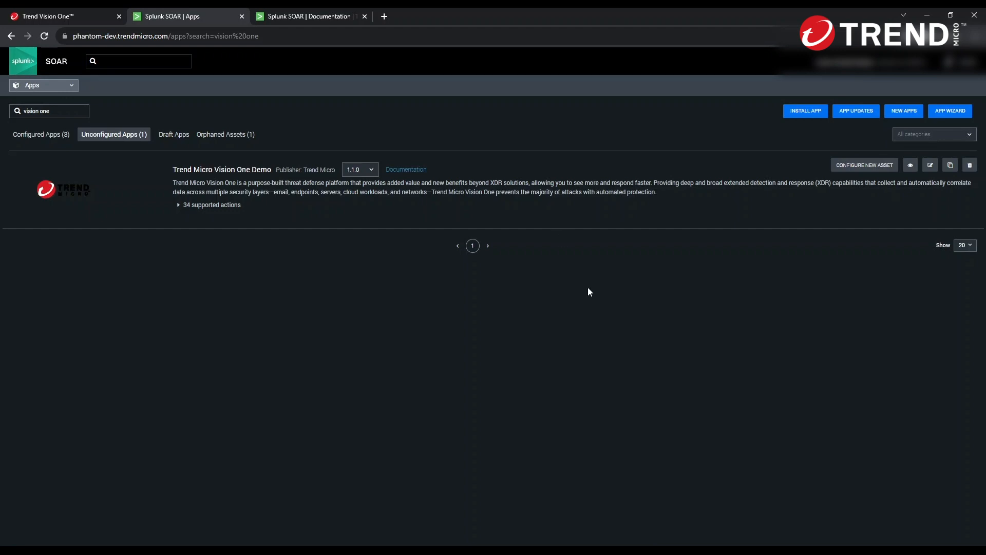
Switch to the Trend Vision One console and open the User Roles page under Administration
left_click(50, 17)
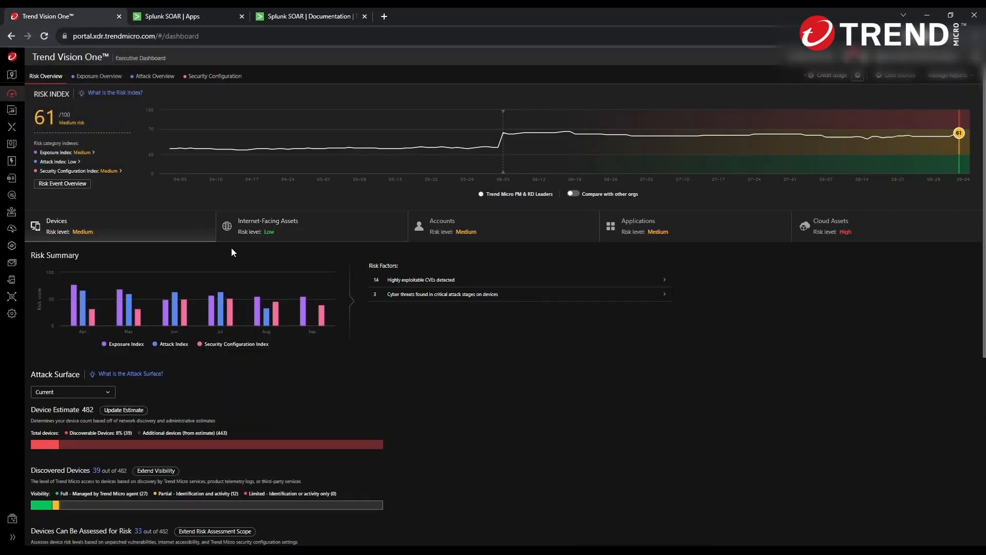
left_click(12, 536)
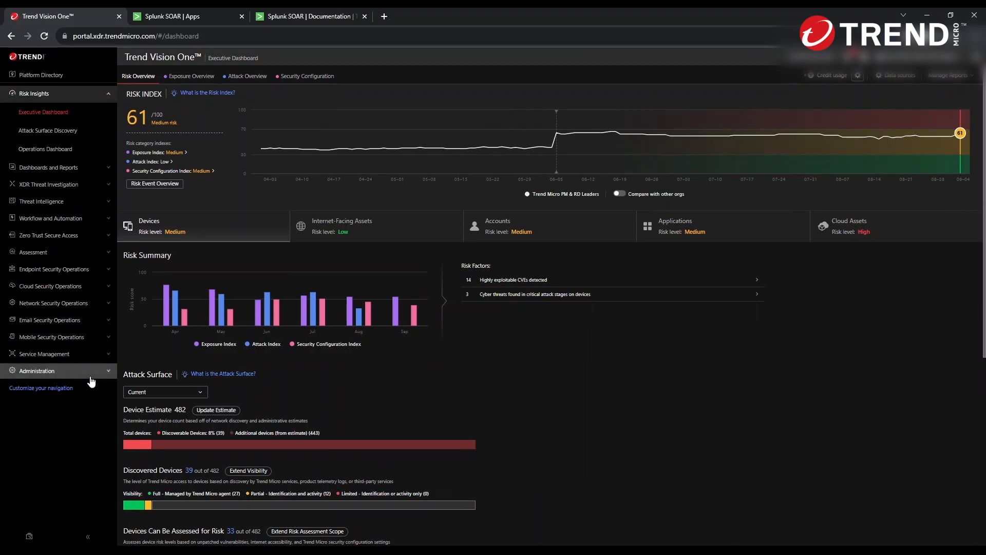
left_click(90, 378)
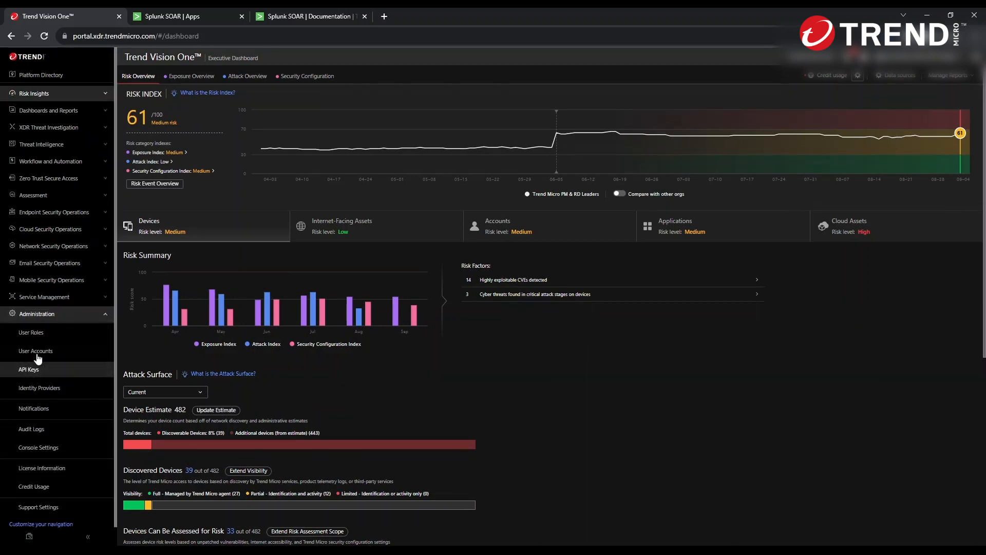
left_click(30, 334)
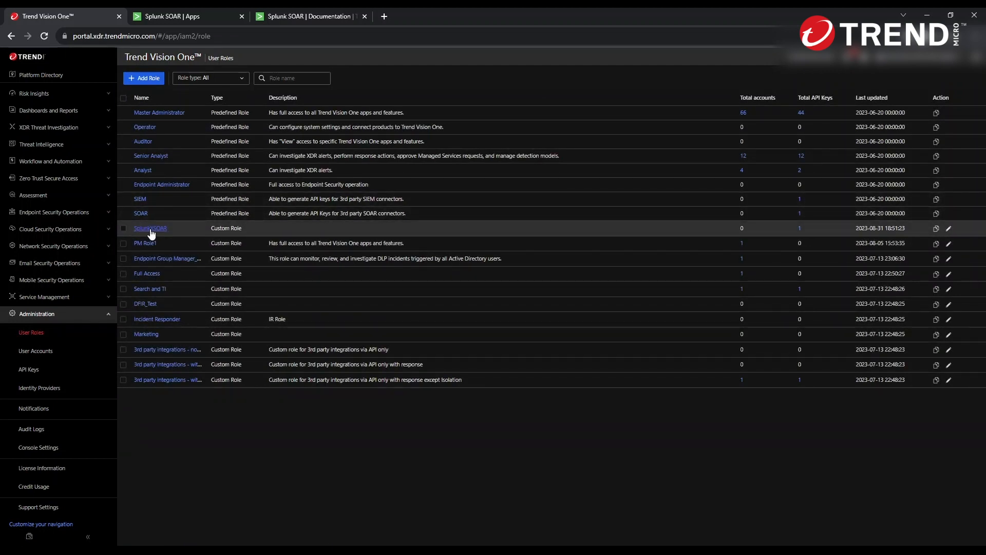
Examine the SplunkXSOAR role's permissions for XDR Threat Investigation, Threat Intelligence, and Workflow And Automation
left_click(150, 229)
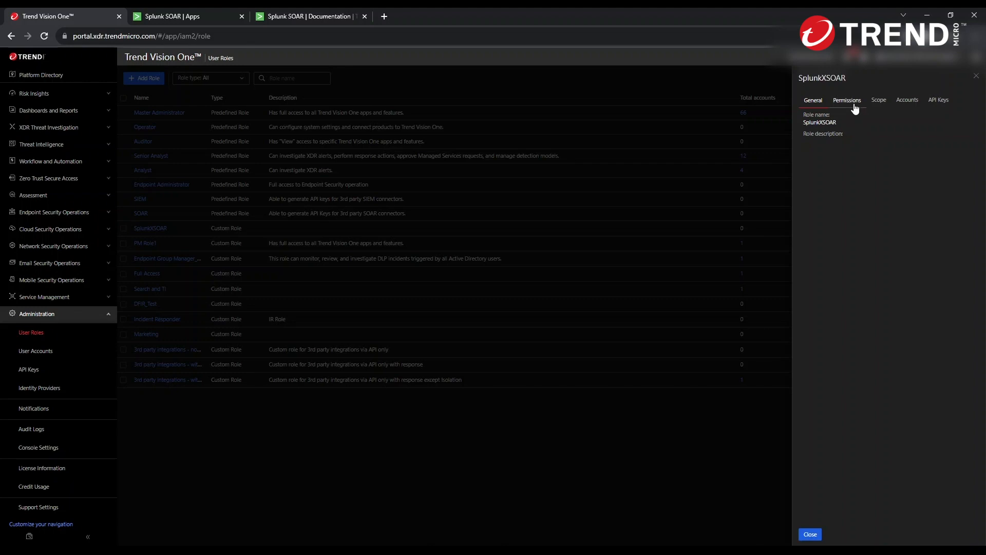
left_click(855, 106)
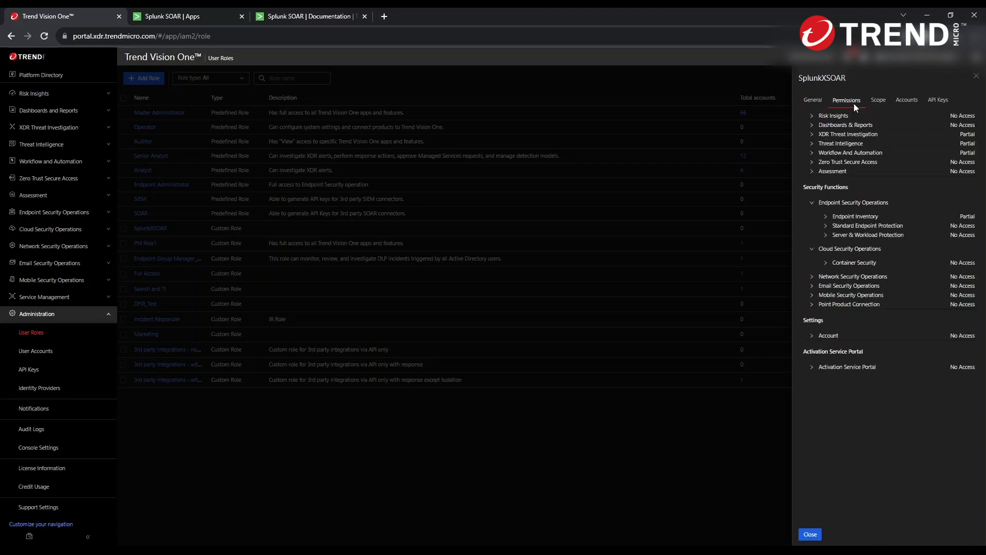
left_click(813, 136)
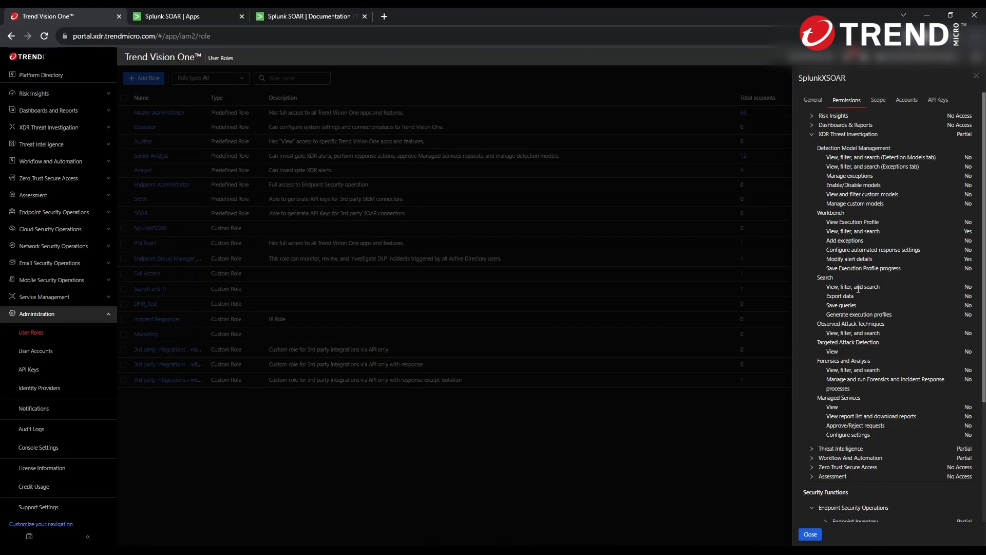
scroll(858, 289, "down", 1)
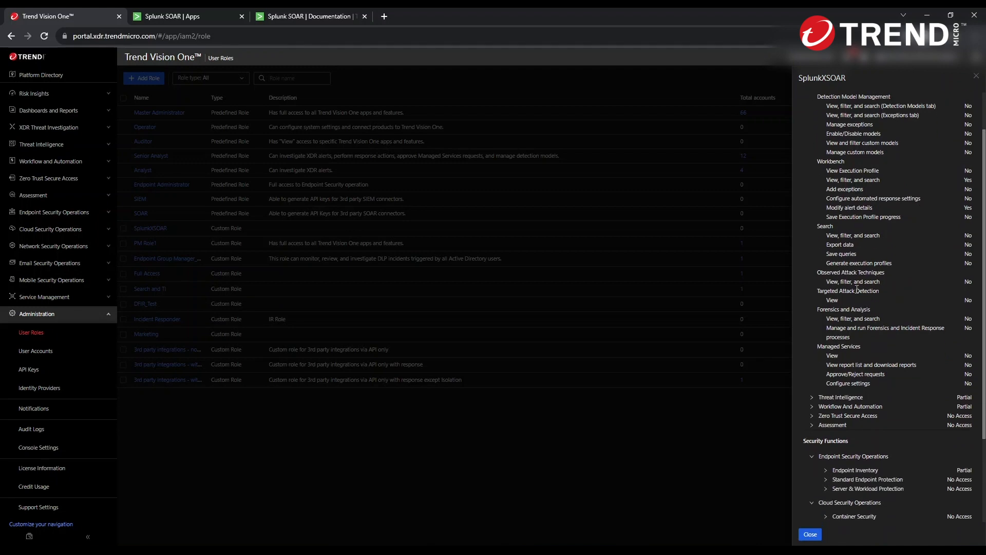
left_click(811, 398)
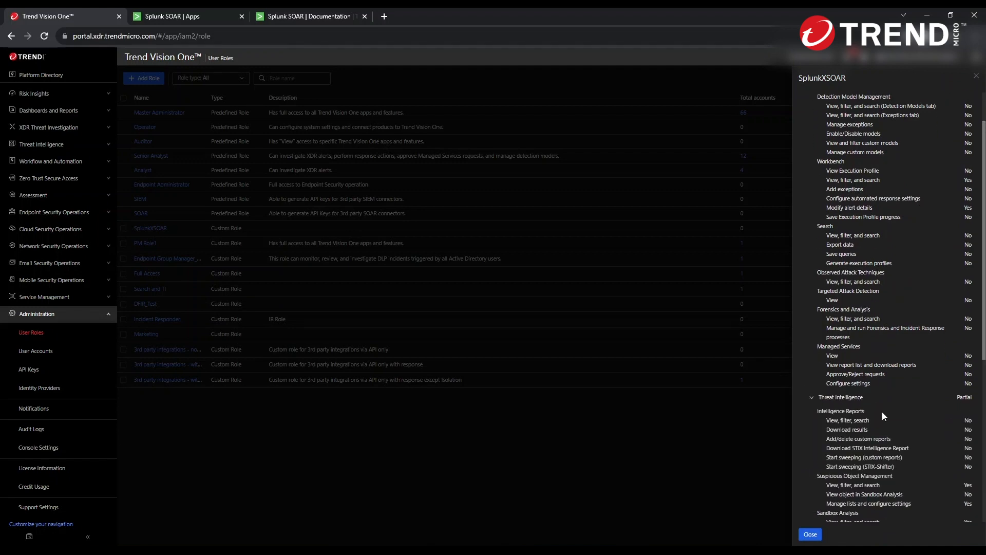
scroll(889, 403, "down", 3)
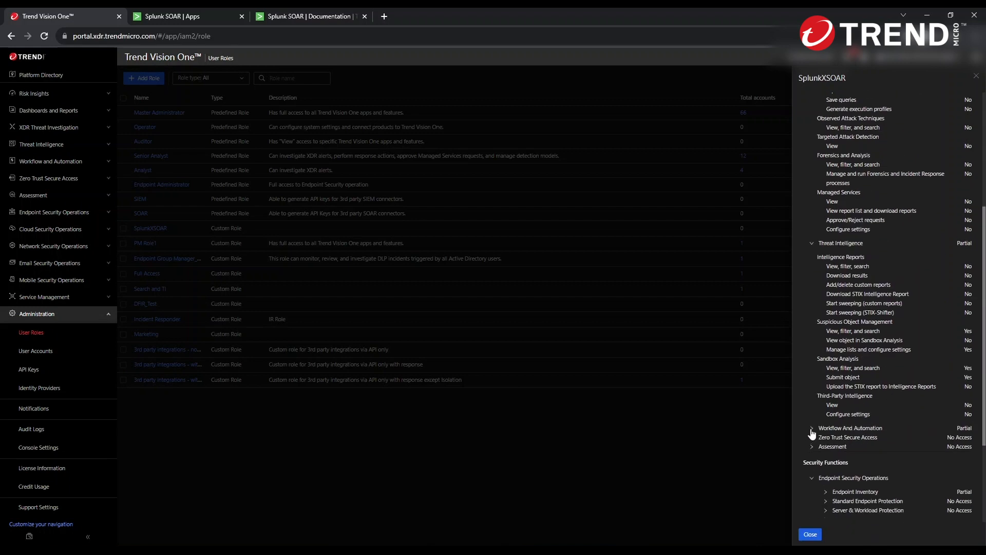
left_click(812, 428)
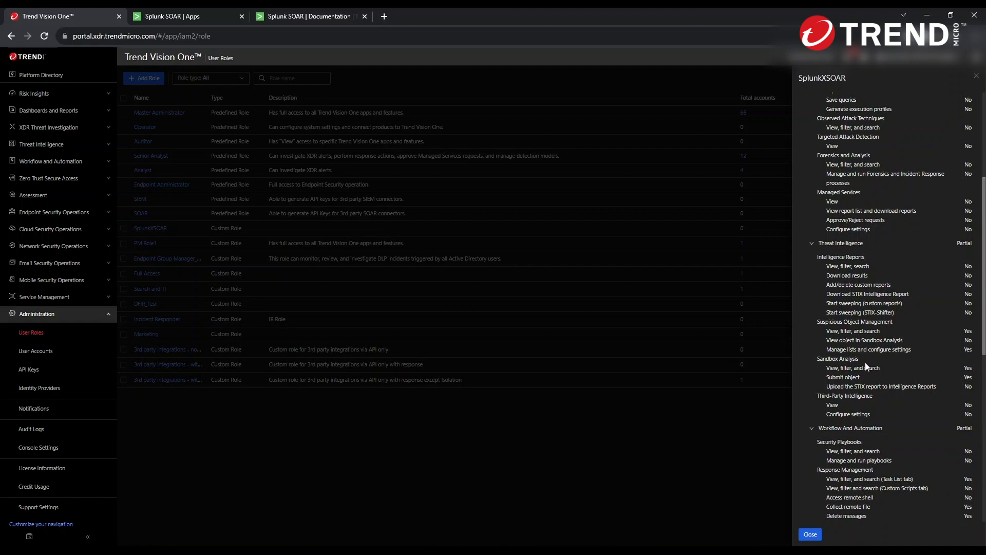
scroll(865, 362, "down", 1)
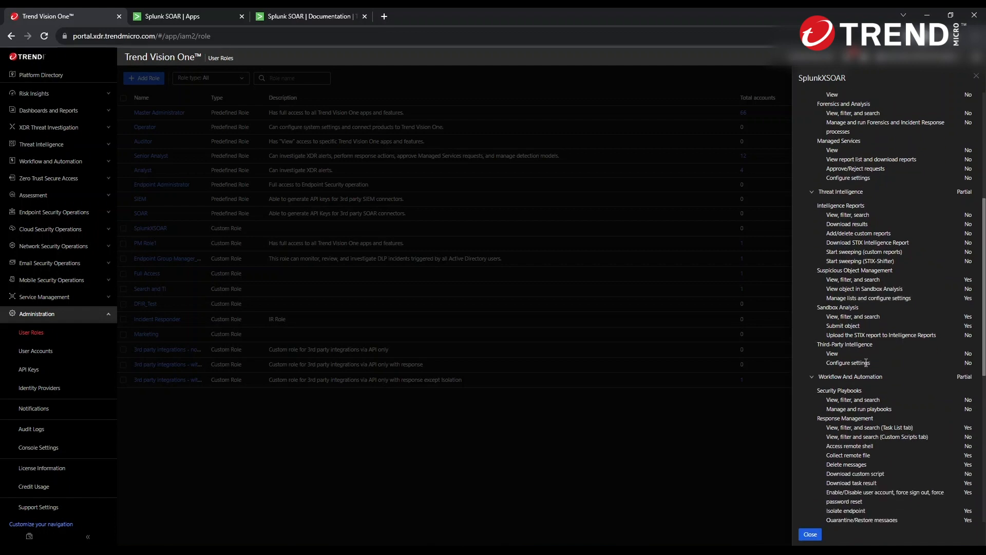
Collapse the expanded permission groups, close the SplunkXSOAR role details, and open the API Keys page
scroll(866, 363, "up", 2)
scroll(866, 363, "up", 3)
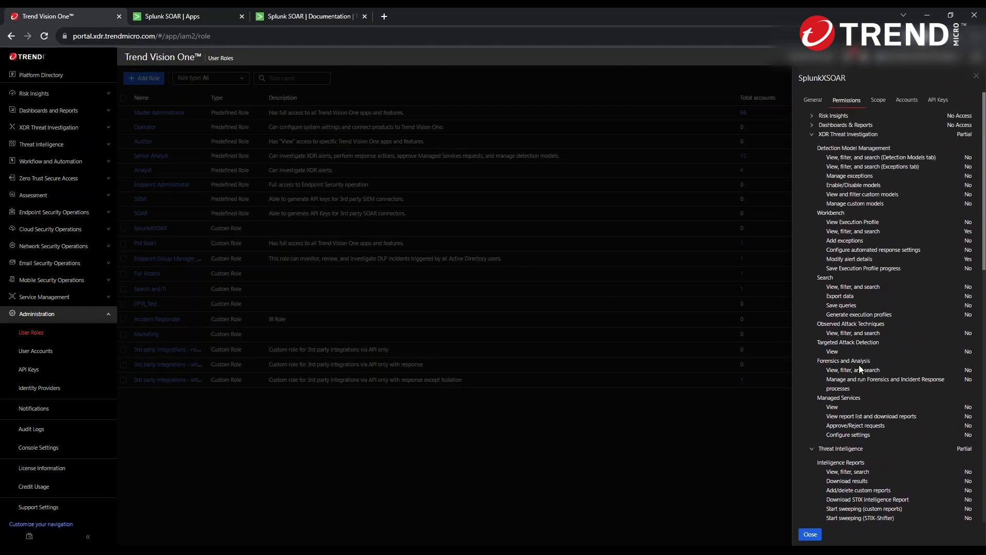
left_click(813, 135)
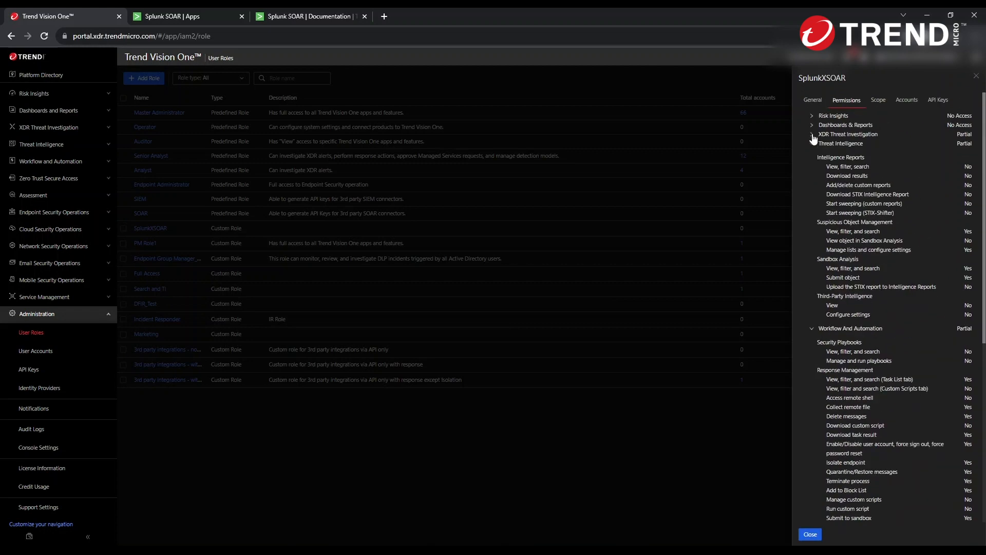
left_click(812, 143)
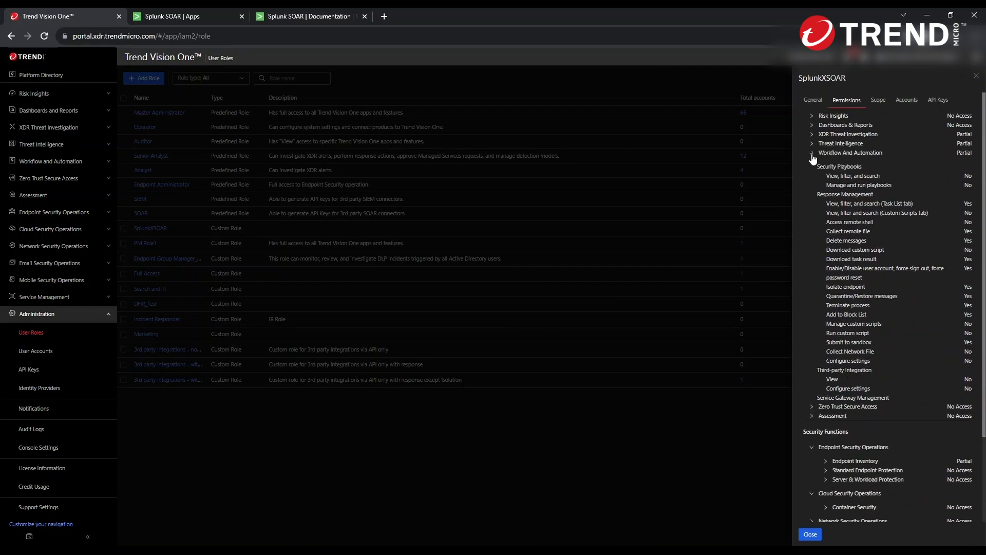
left_click(812, 153)
left_click(810, 534)
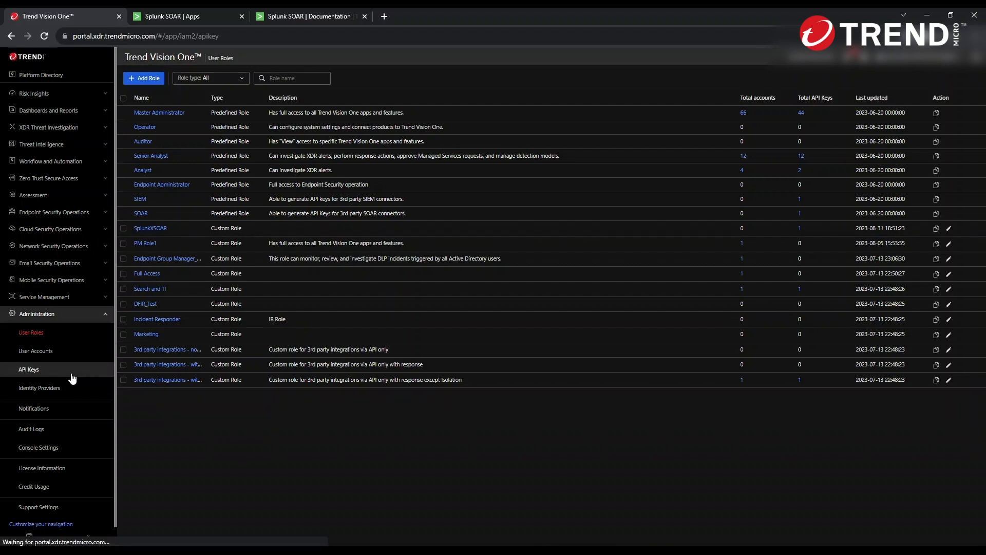
left_click(71, 374)
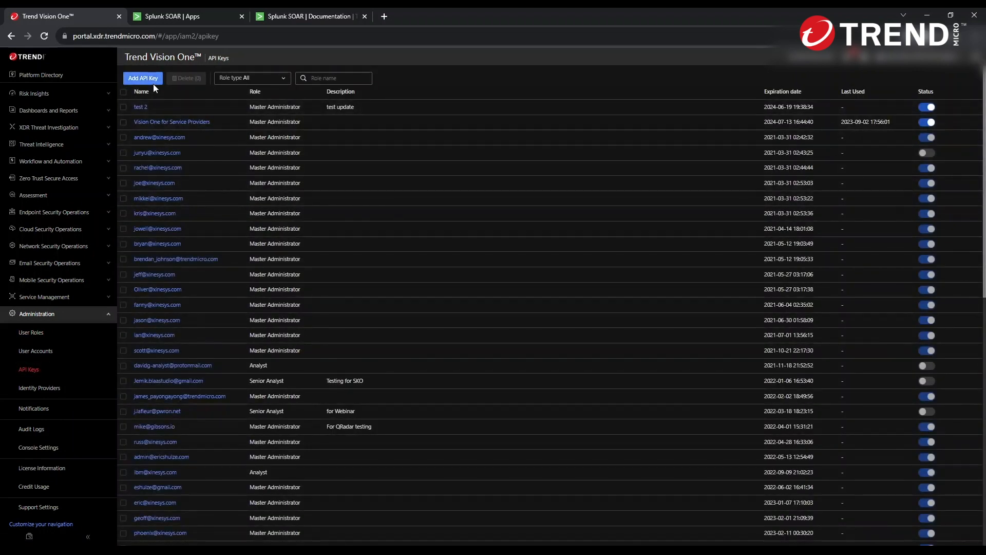
left_click(153, 84)
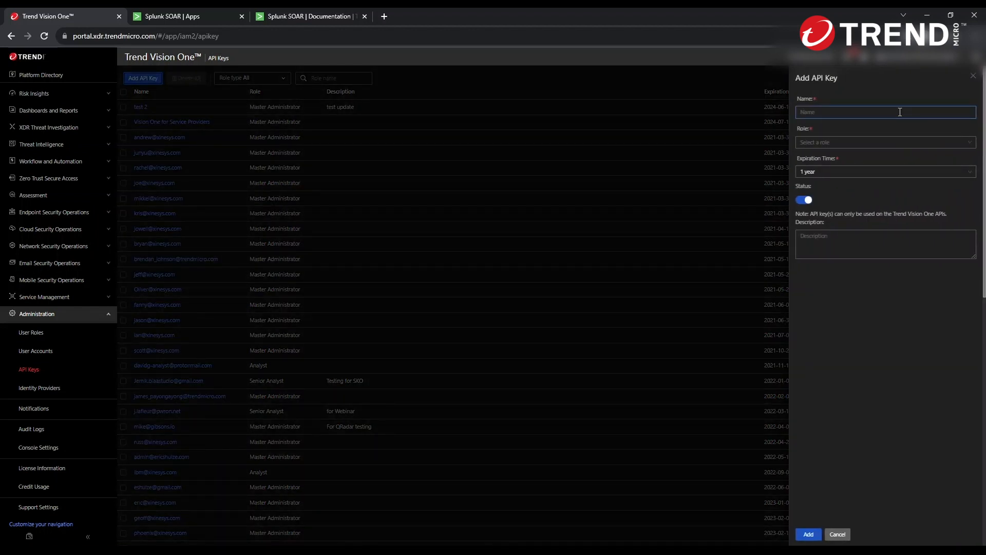
left_click(885, 144)
scroll(873, 226, "down", 2)
scroll(872, 238, "down", 5)
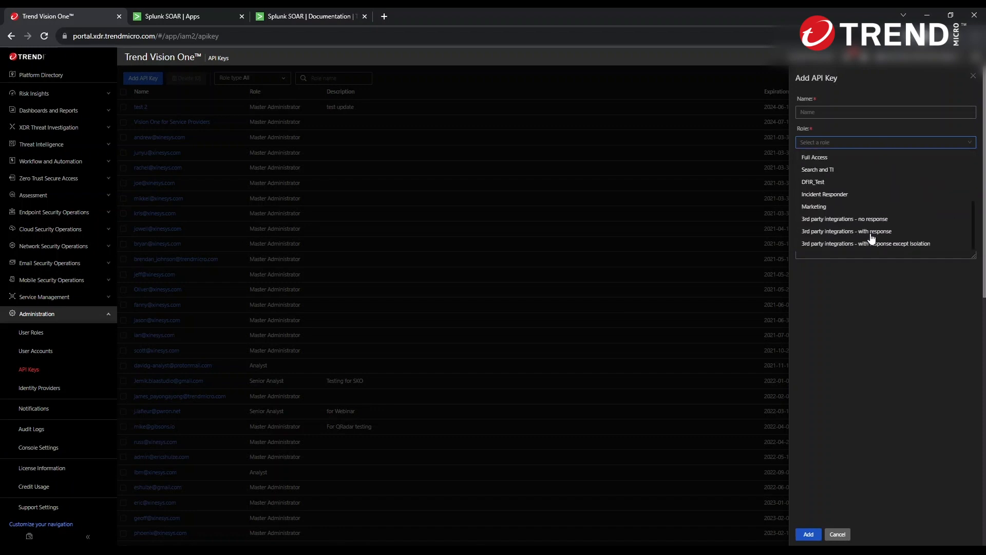
scroll(872, 238, "up", 2)
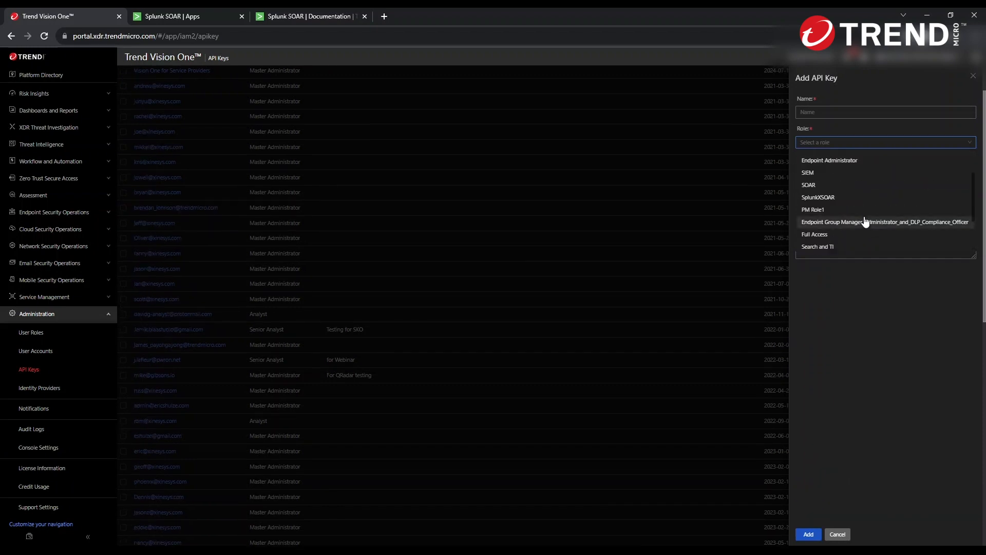
left_click(846, 199)
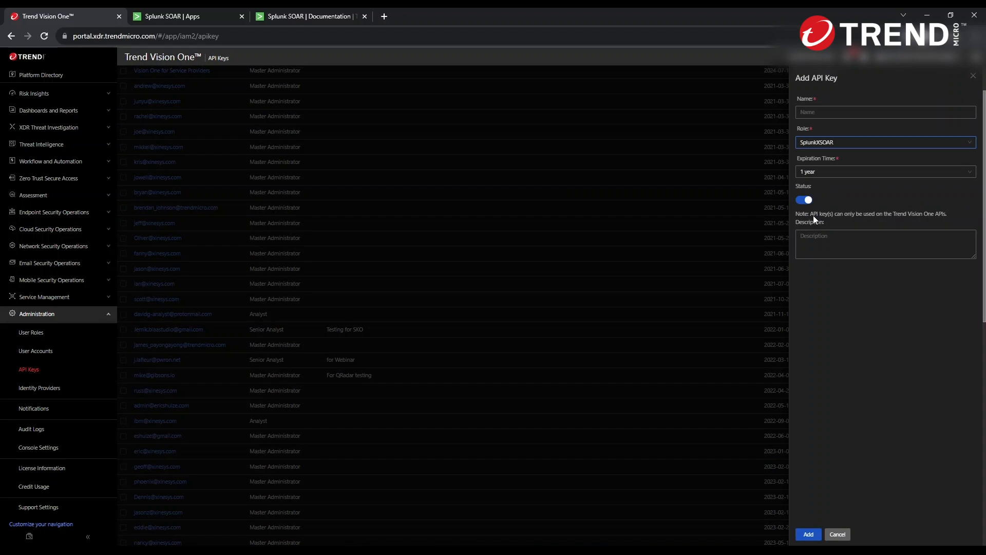
left_click(973, 75)
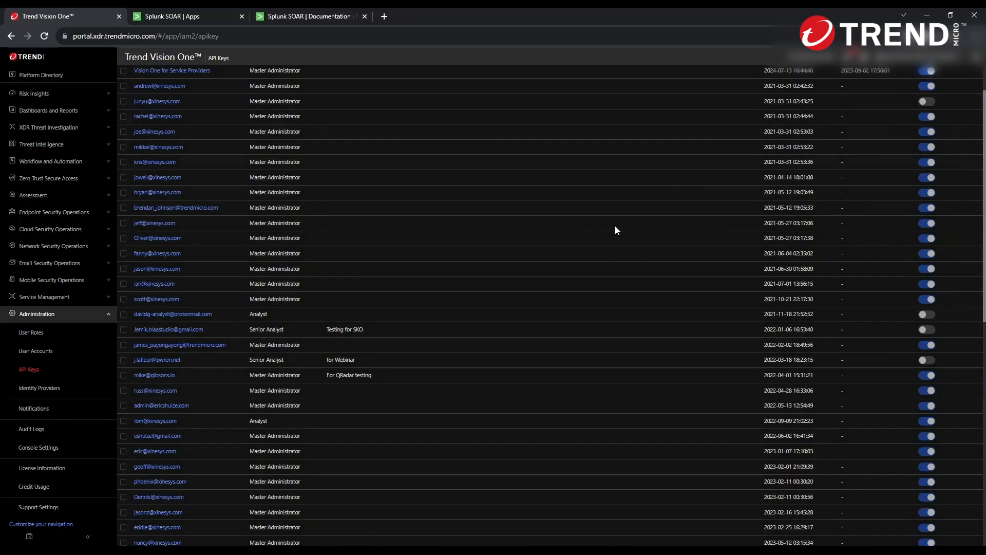
Open the existing SplunkXSOAR API key to review its name, role, expiration and description, and close it without saving
scroll(450, 425, "down", 10)
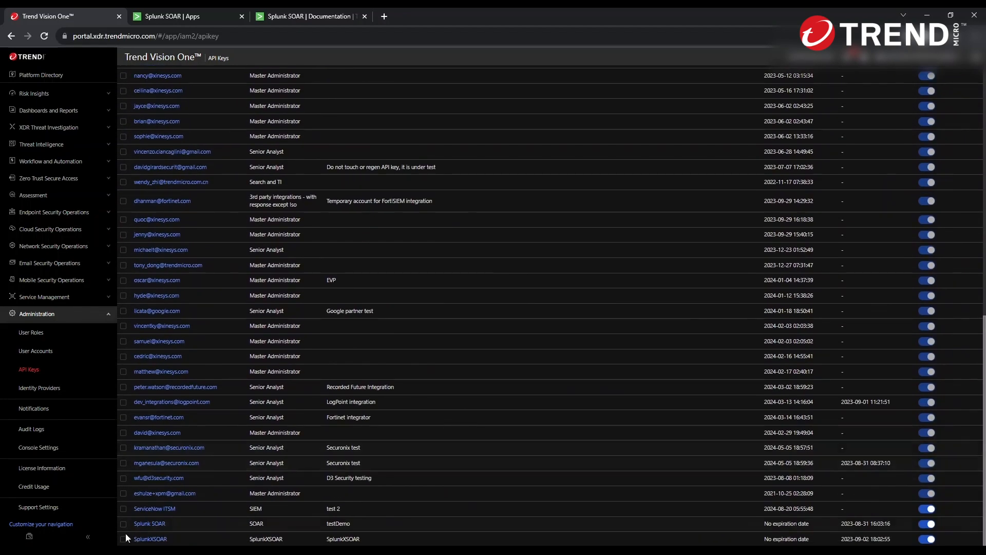
left_click(150, 539)
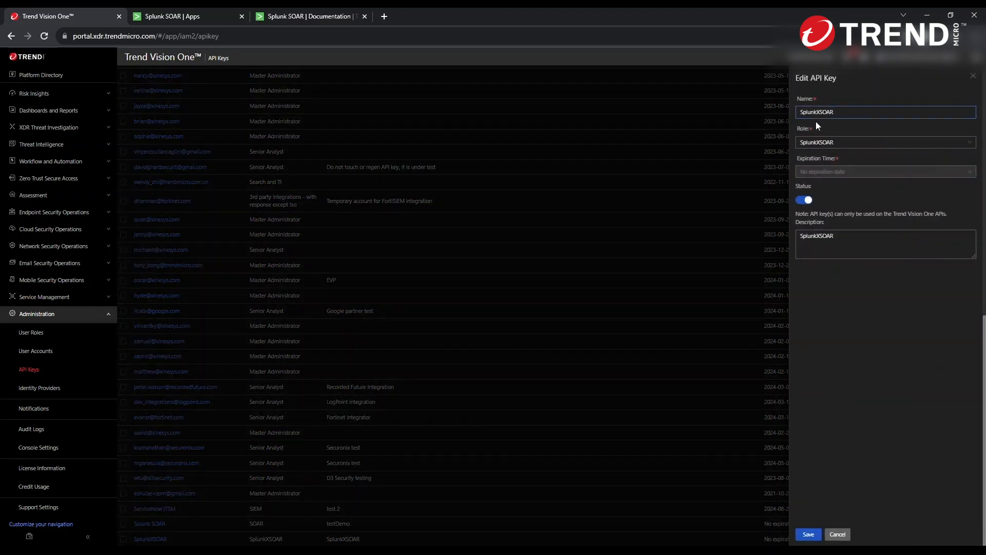
left_click(974, 76)
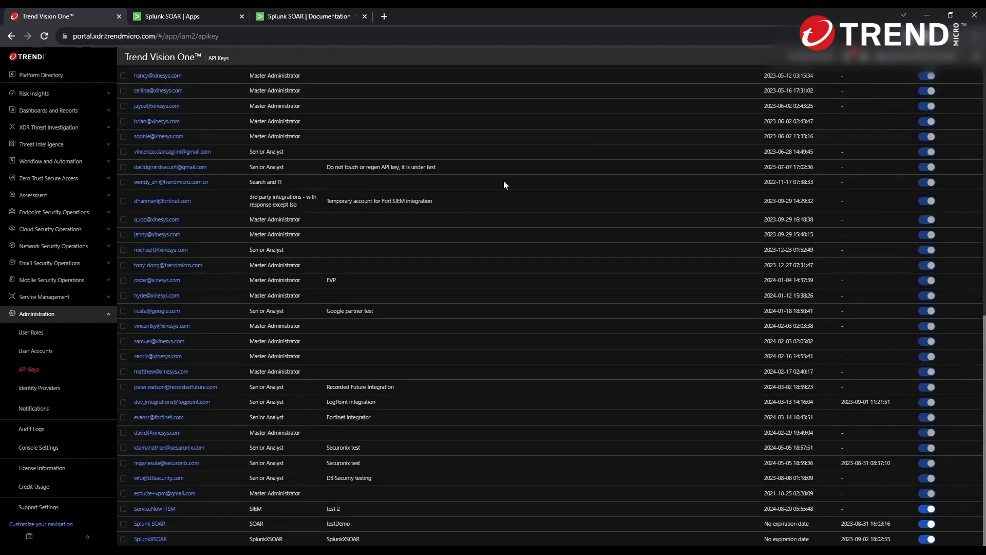
Open the Splunk SOAR entry under Third-Party Integration in Workflow and Automation and copy its endpoint URL
left_click(106, 314)
left_click(94, 166)
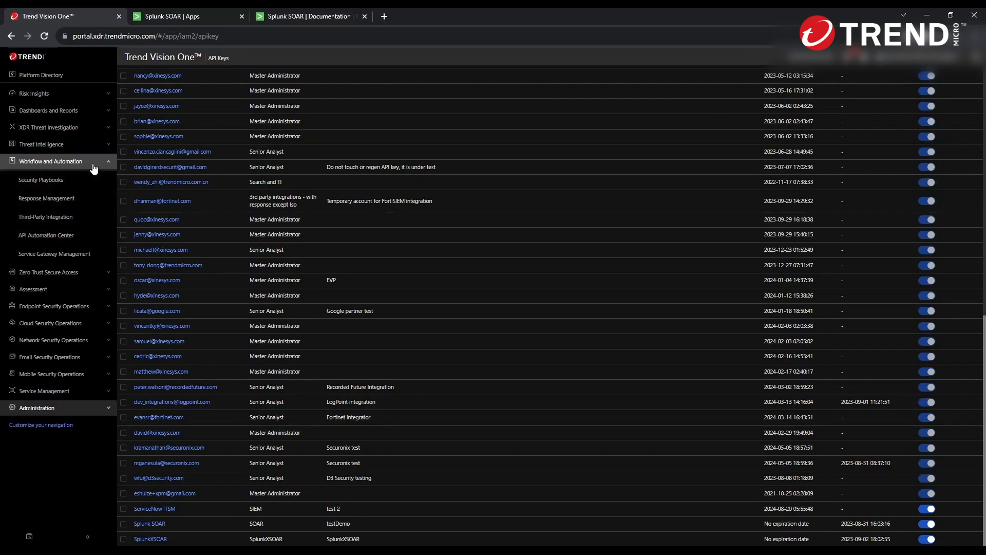
left_click(67, 218)
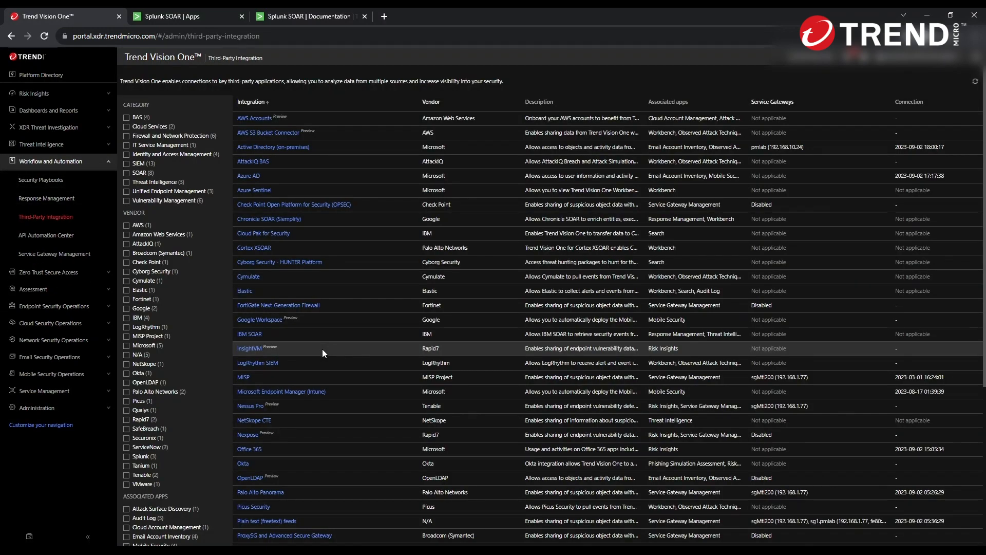
scroll(322, 350, "down", 5)
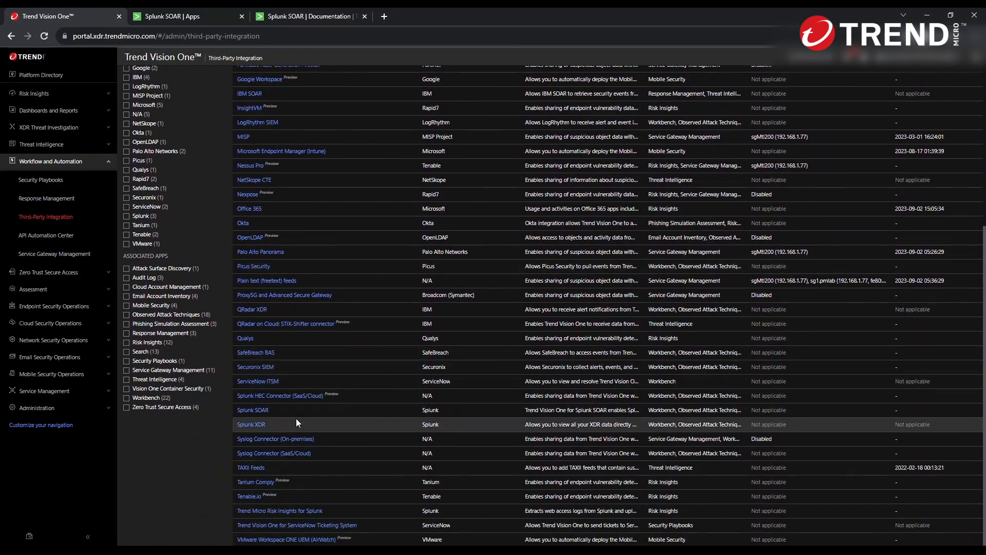
left_click(260, 409)
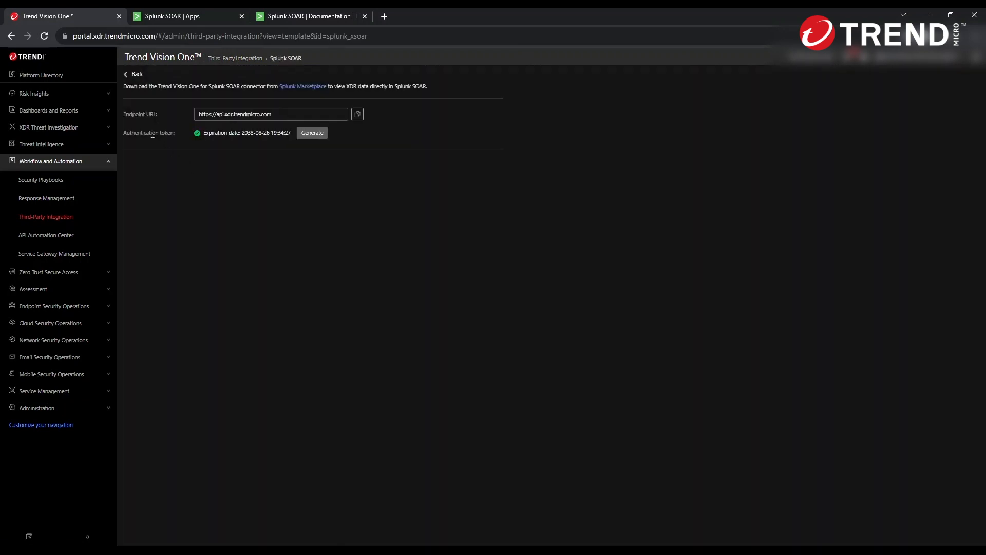
left_click(359, 114)
In Splunk SOAR, start a new asset for Trend Micro Vision One Demo named testdemo1, with description Trend Micro and tag Investigate
left_click(180, 19)
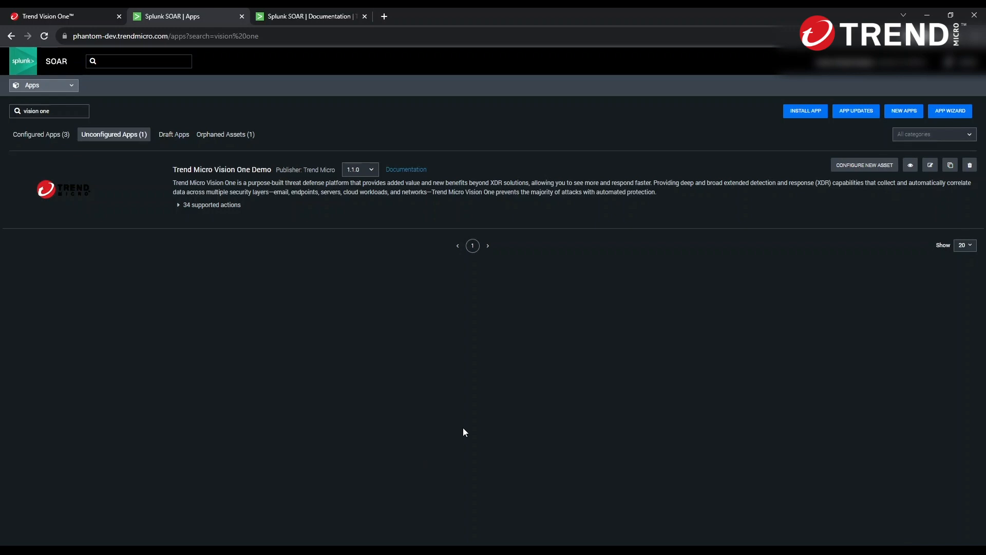
left_click(842, 172)
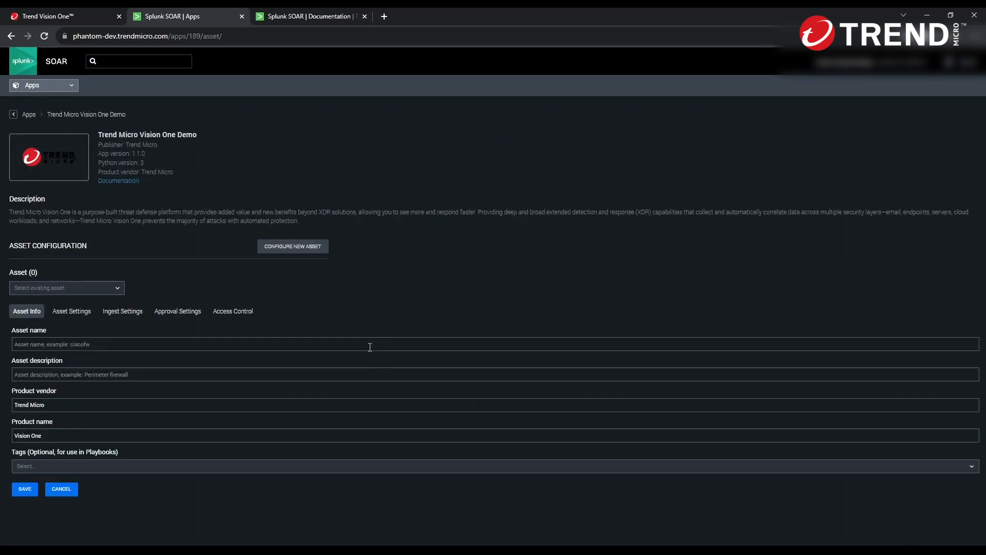
left_click(63, 343)
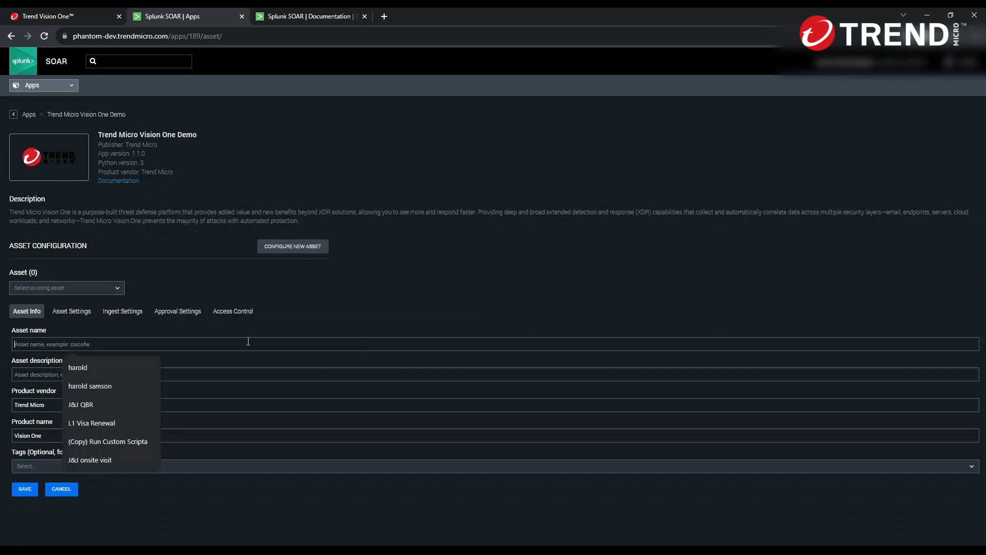
type("testdemo1")
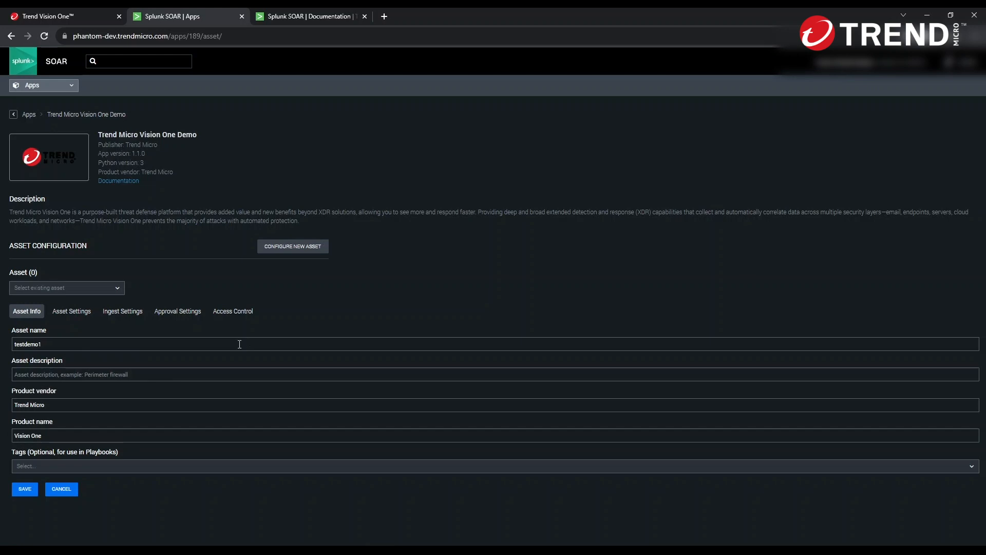
left_click(202, 373)
type("Trend Micro")
left_click(180, 465)
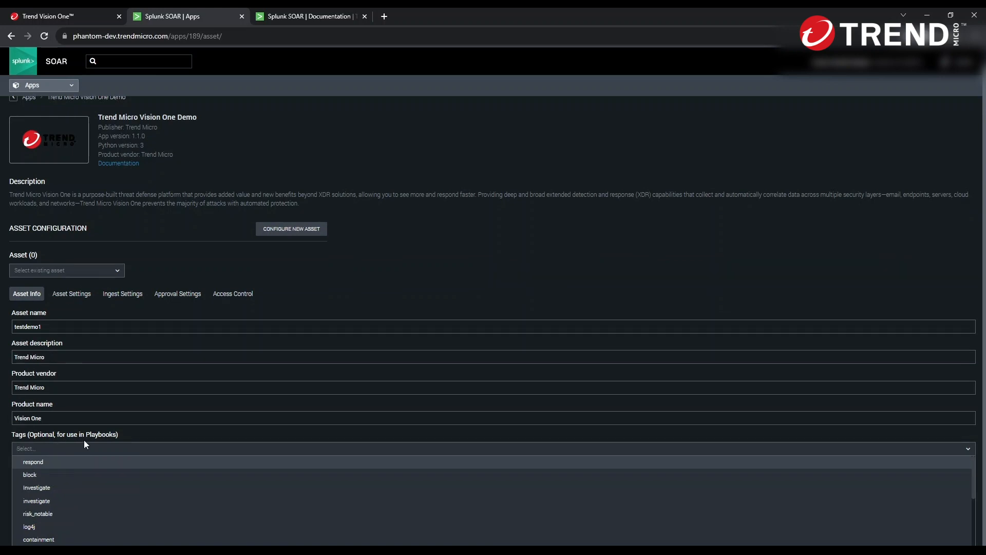
left_click(59, 487)
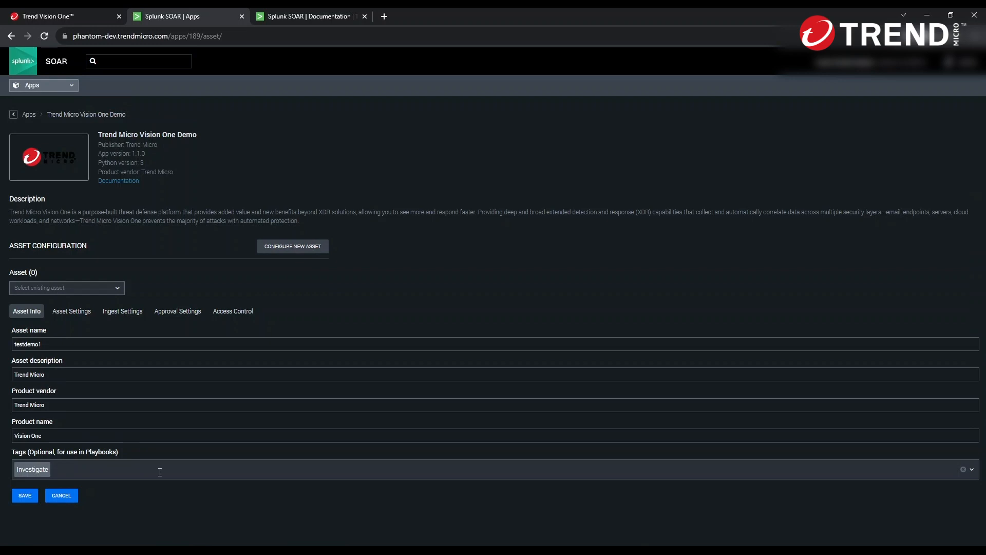
left_click(72, 312)
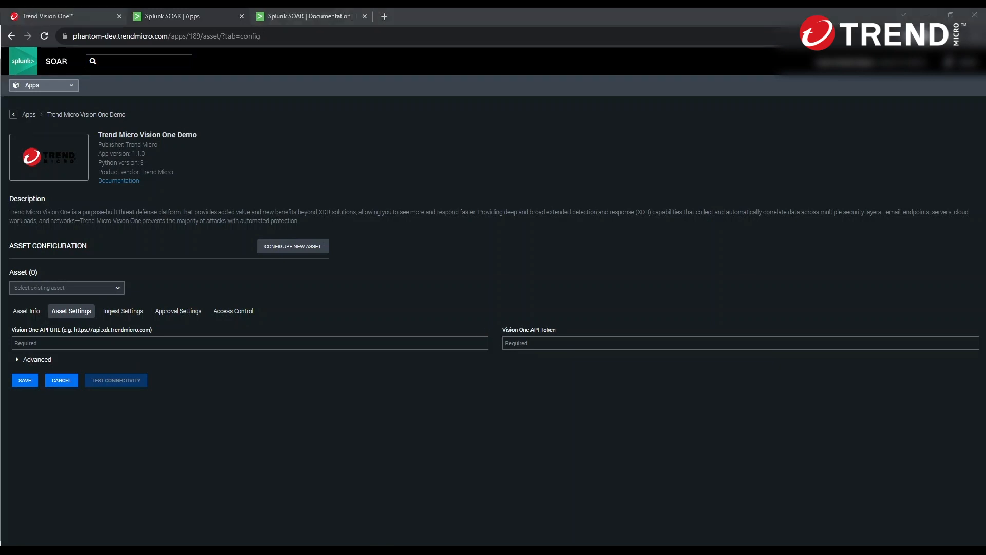
left_click(178, 347)
key("ctrl+v")
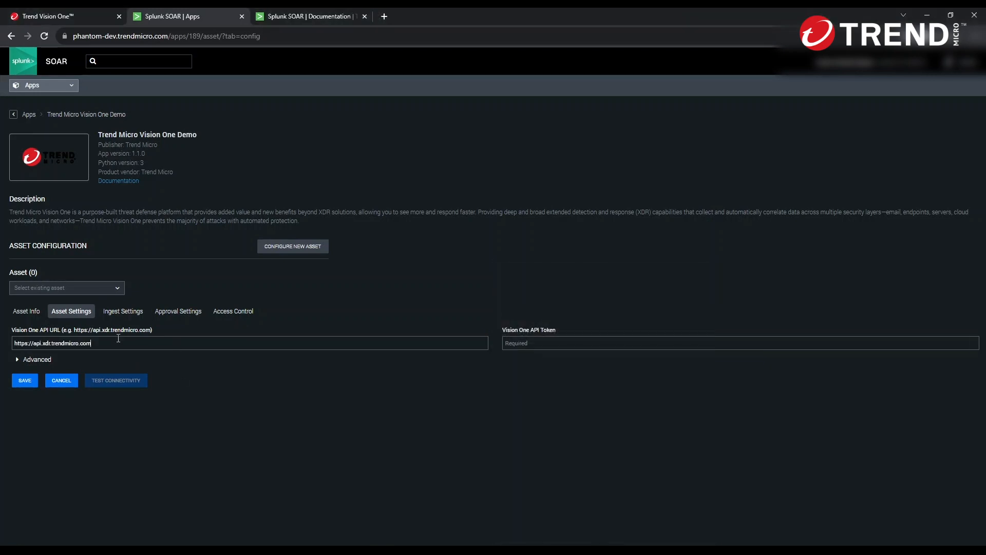
key("alt+Tab")
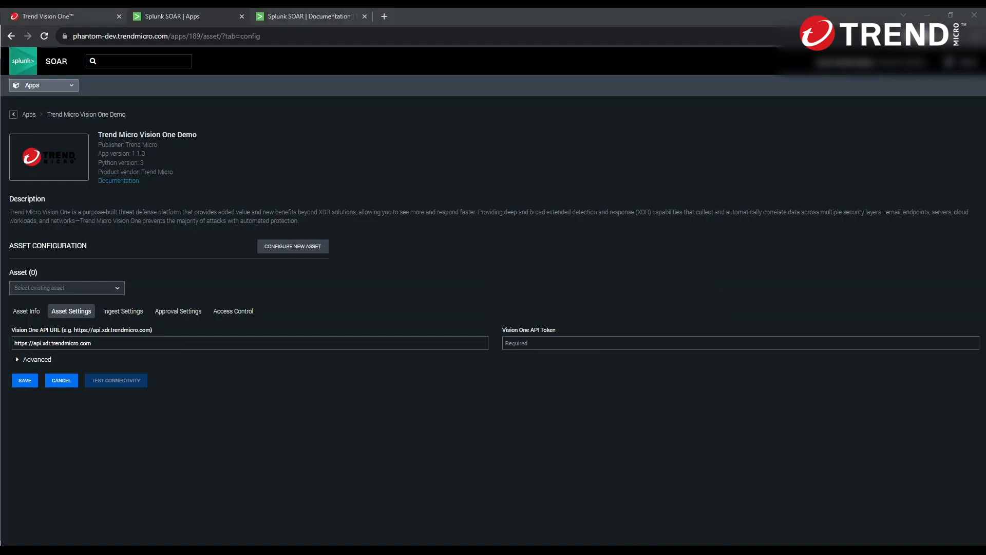
left_click(514, 346)
key("ctrl+v")
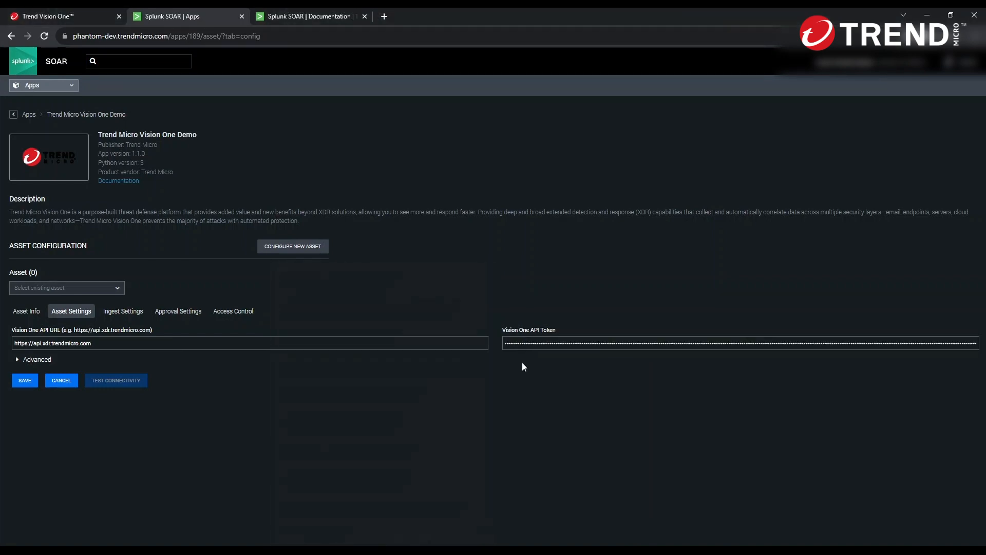
In the ingest settings, apply the label events to objects from this source
left_click(117, 313)
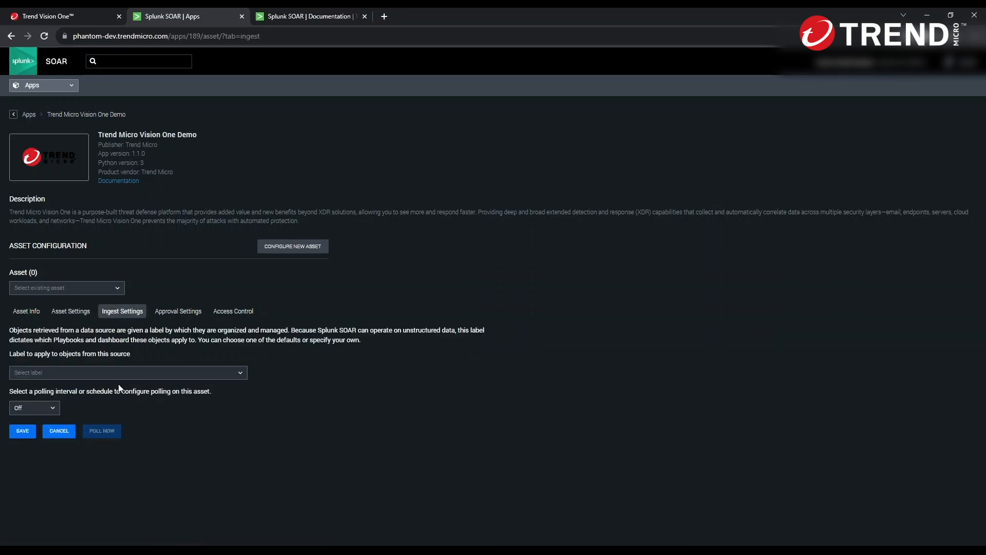
left_click(134, 373)
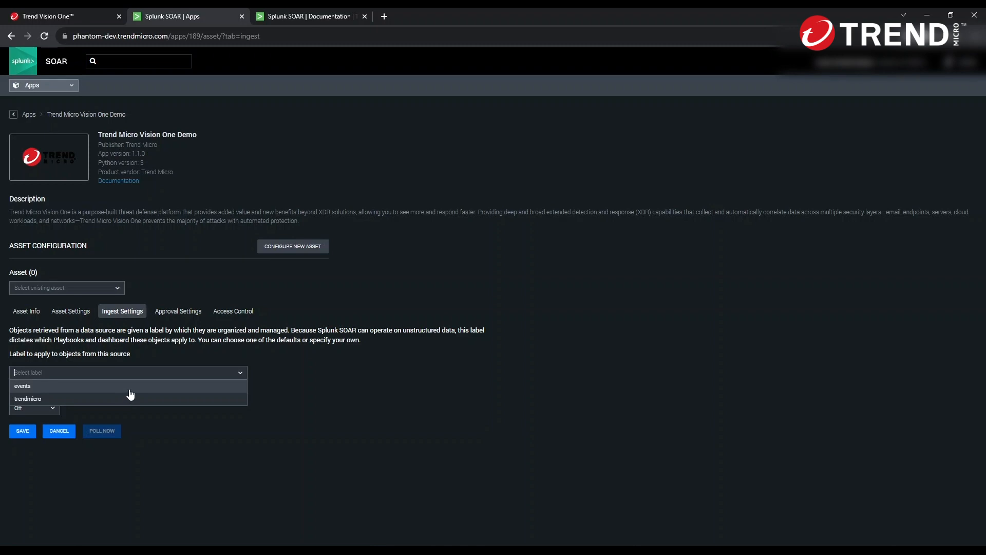
left_click(129, 389)
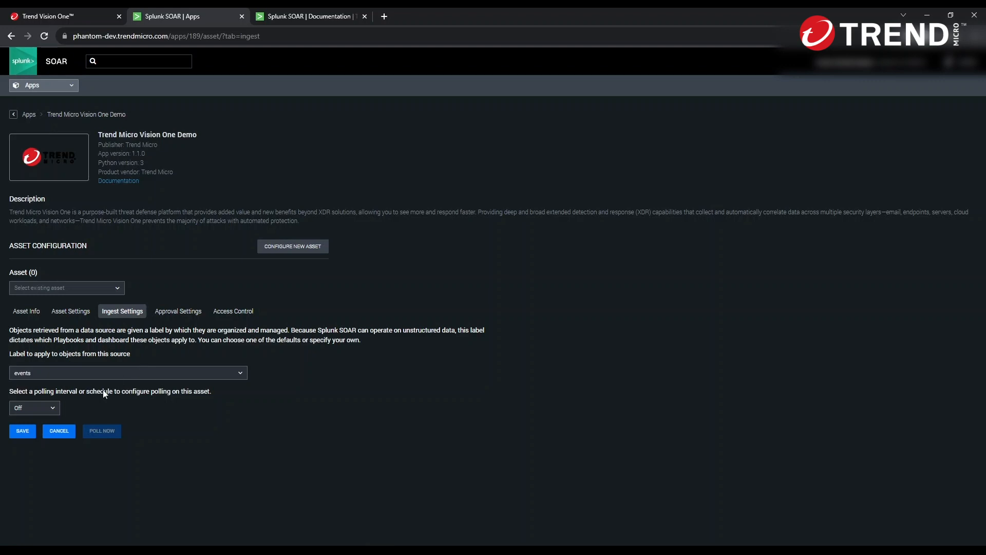
Try the Interval and Scheduled polling options for the asset
left_click(31, 408)
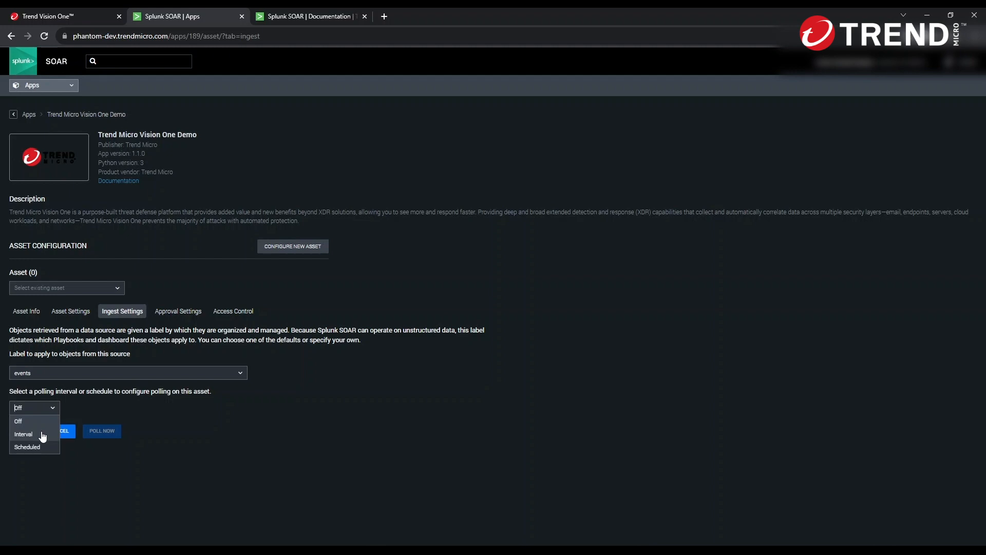
left_click(41, 434)
left_click(56, 408)
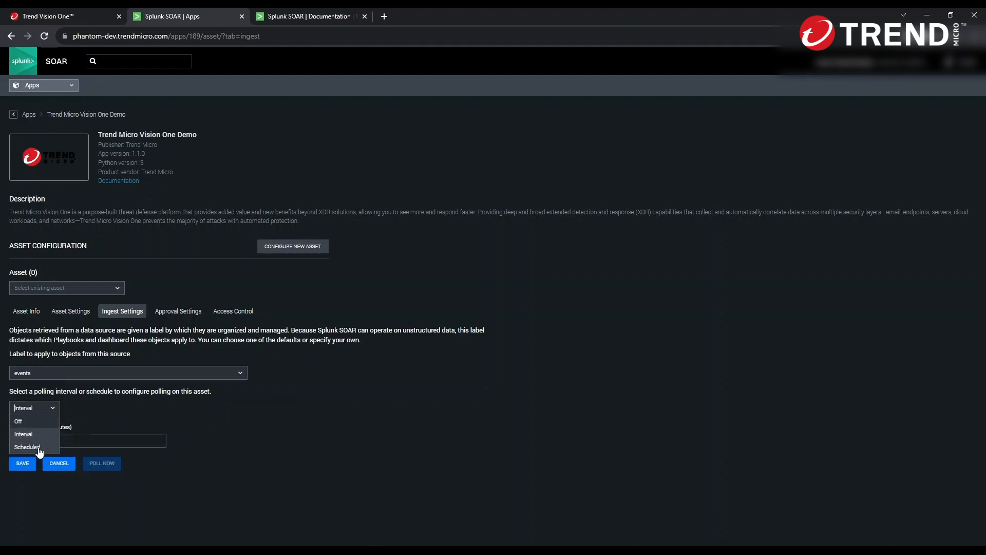
left_click(38, 447)
left_click(52, 416)
left_click(89, 411)
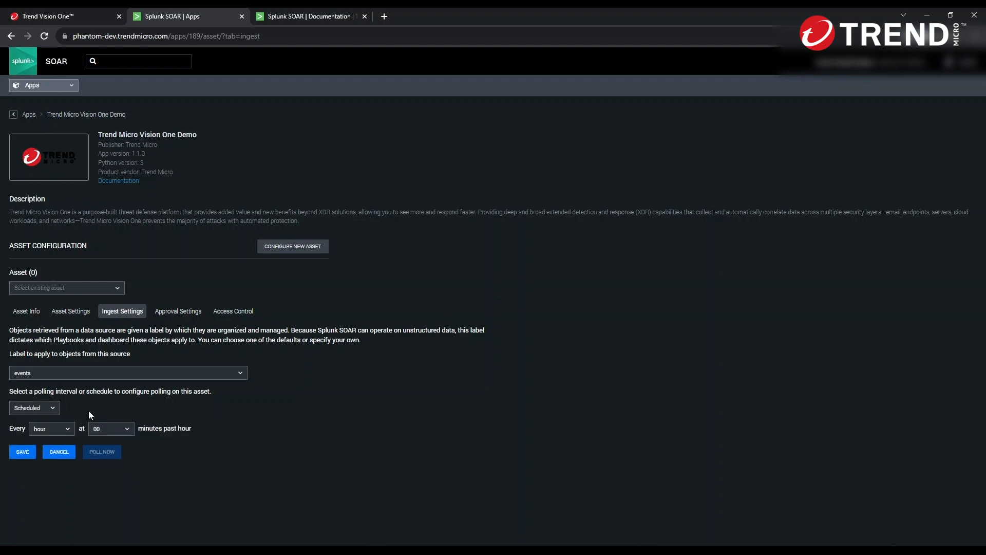
Set the asset's polling to Interval with a polling interval of 1 minute
left_click(57, 415)
left_click(39, 434)
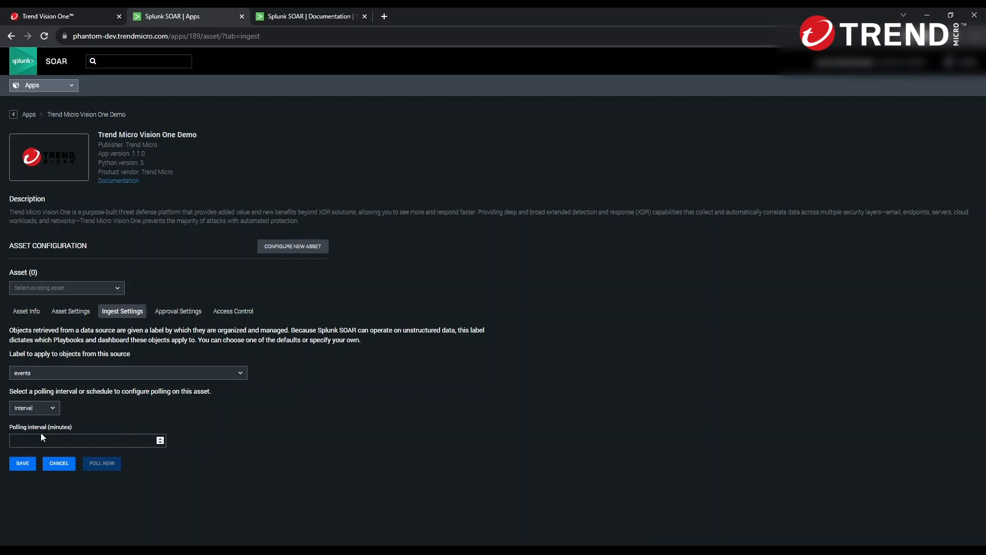
type("1")
Review the users and roles available in the approval and access control settings without assigning any
left_click(173, 315)
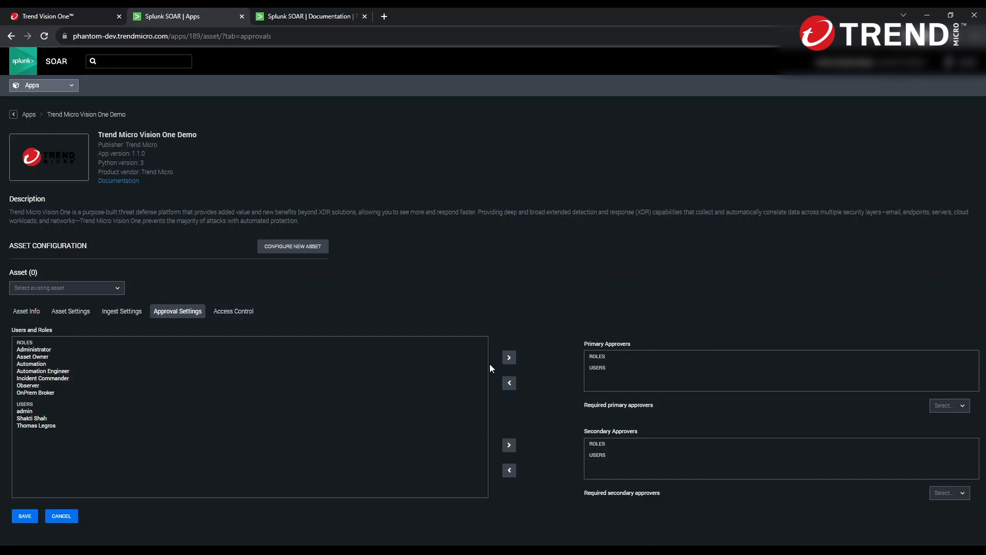
left_click(54, 371)
left_click(33, 419)
left_click(41, 425)
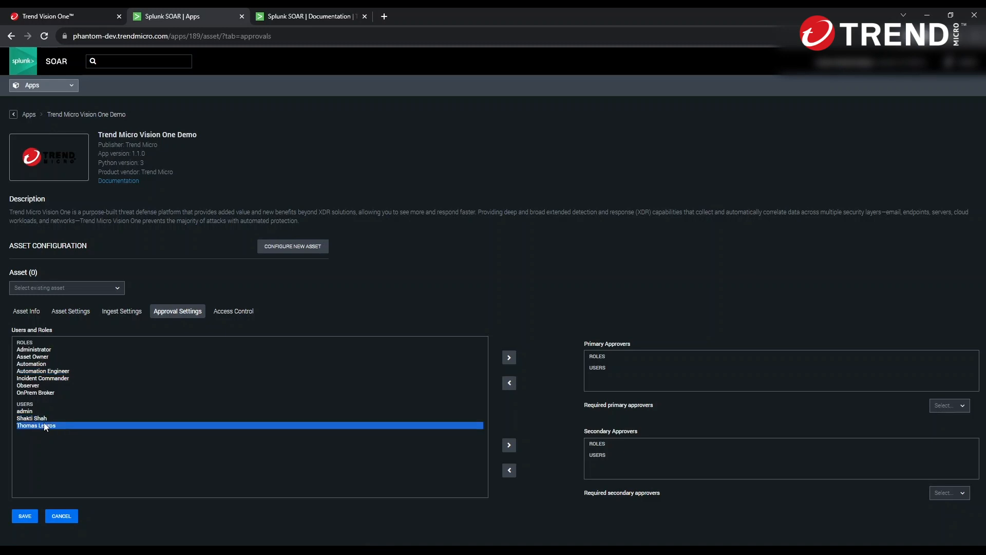
left_click(239, 318)
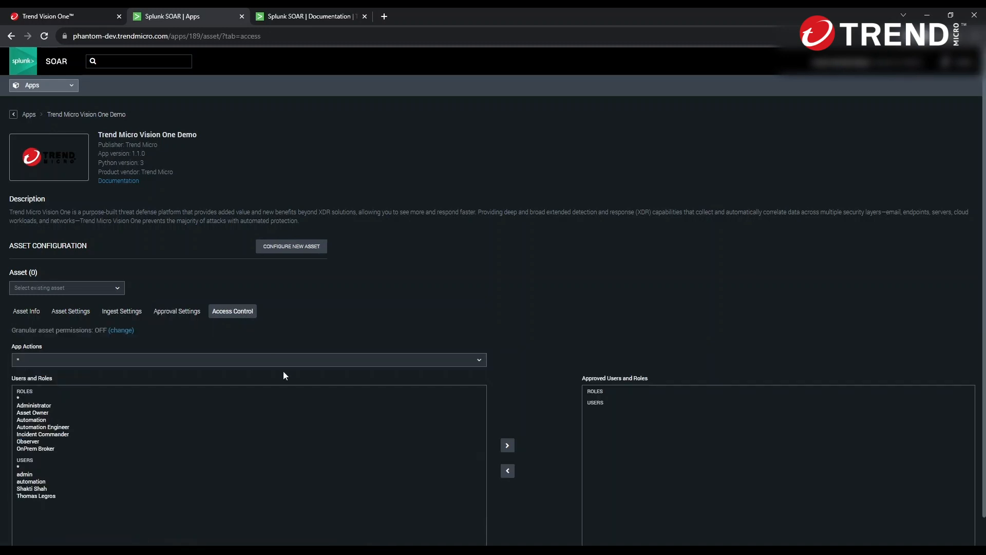
scroll(283, 375, "down", 1)
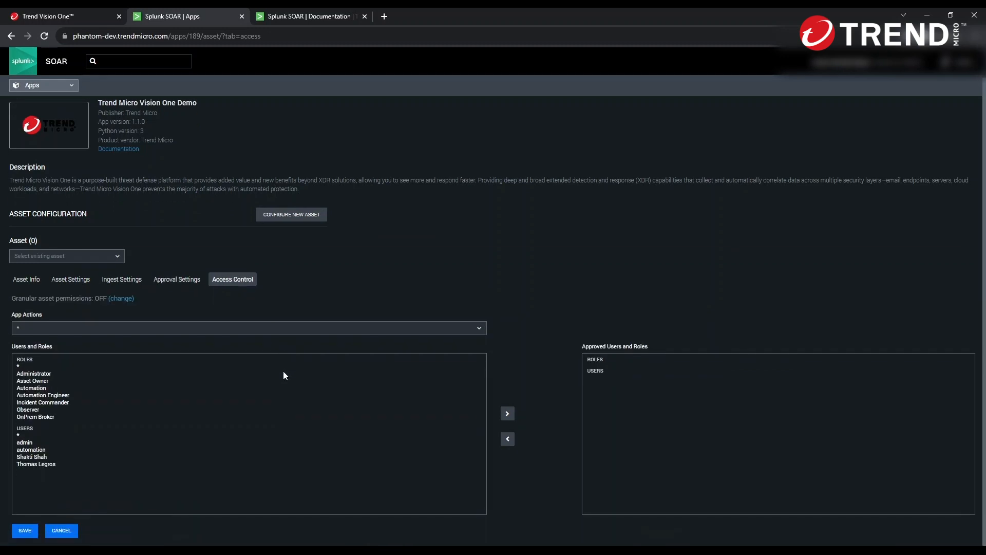
Save the asset from its asset settings, test its connectivity, and close the test report
left_click(70, 279)
left_click(24, 381)
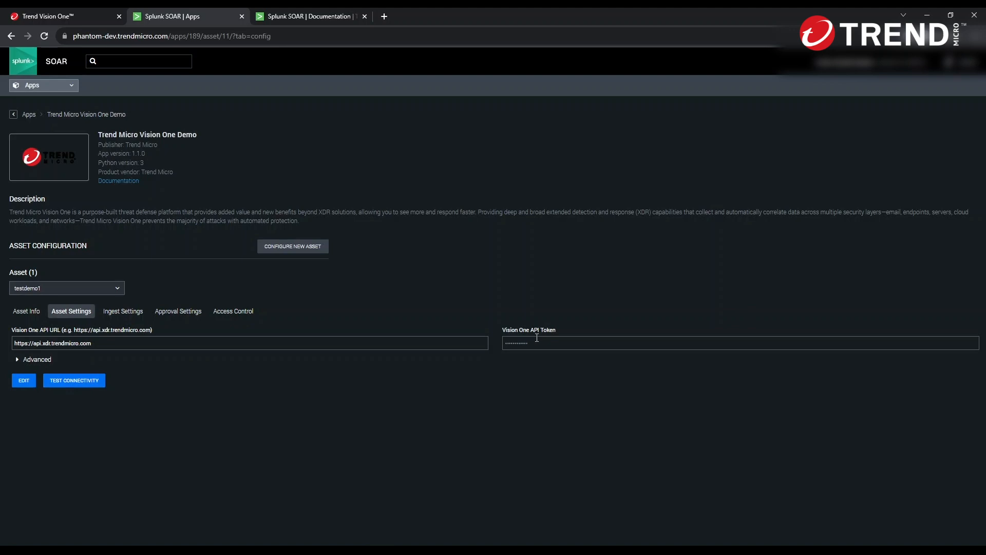
left_click(95, 387)
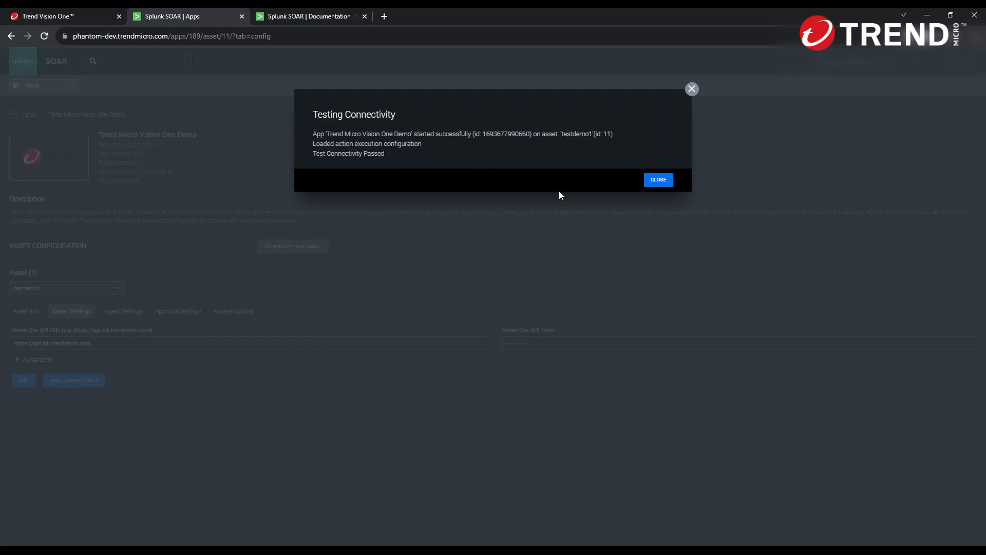
left_click(656, 183)
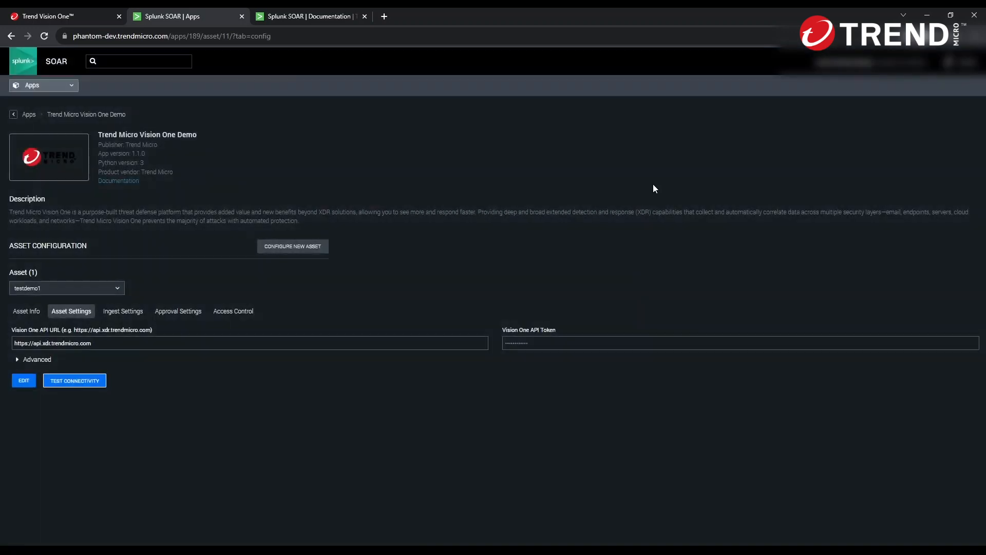
Return to the apps overview and check the Trend Micro Vision One Demo entry among the configured apps
left_click(30, 116)
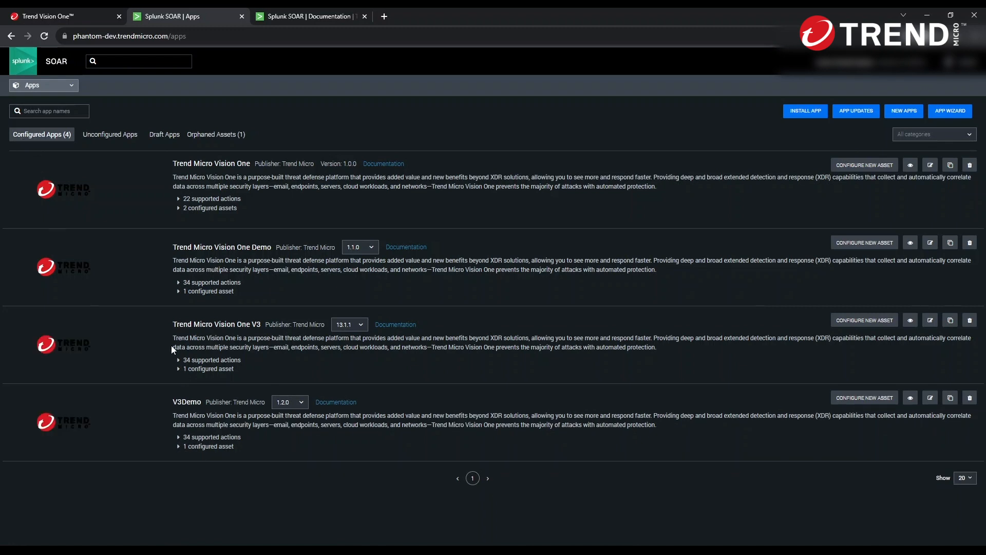
left_click_drag(176, 250, 272, 248)
left_click(280, 279)
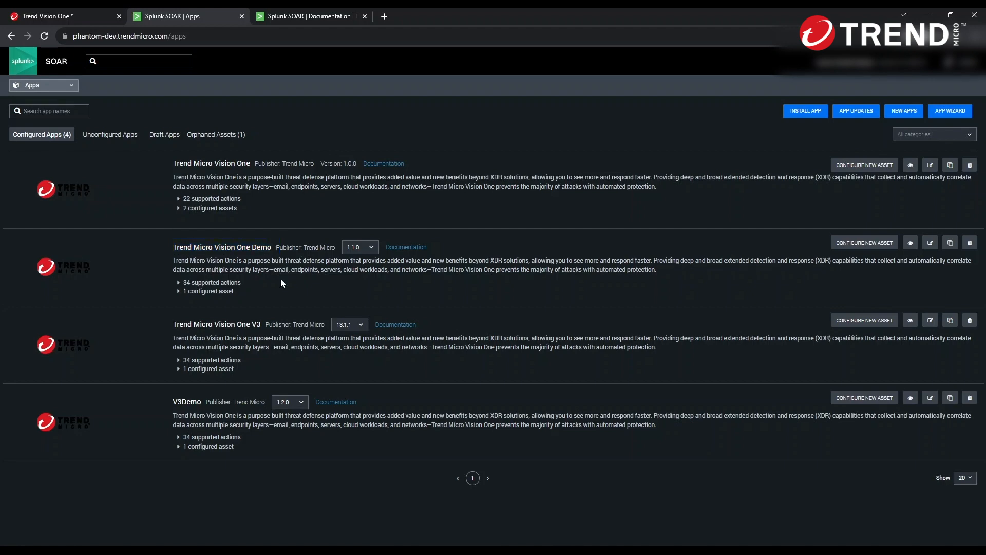